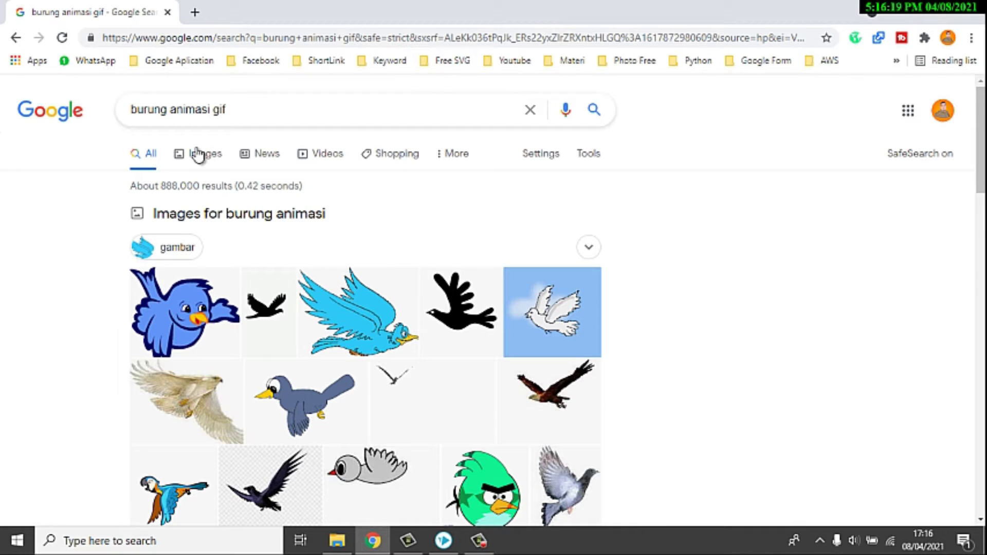
Step: Switch to image results and search for "bird gif animation"
{"action": "left_click", "coordinate": [197, 157]}
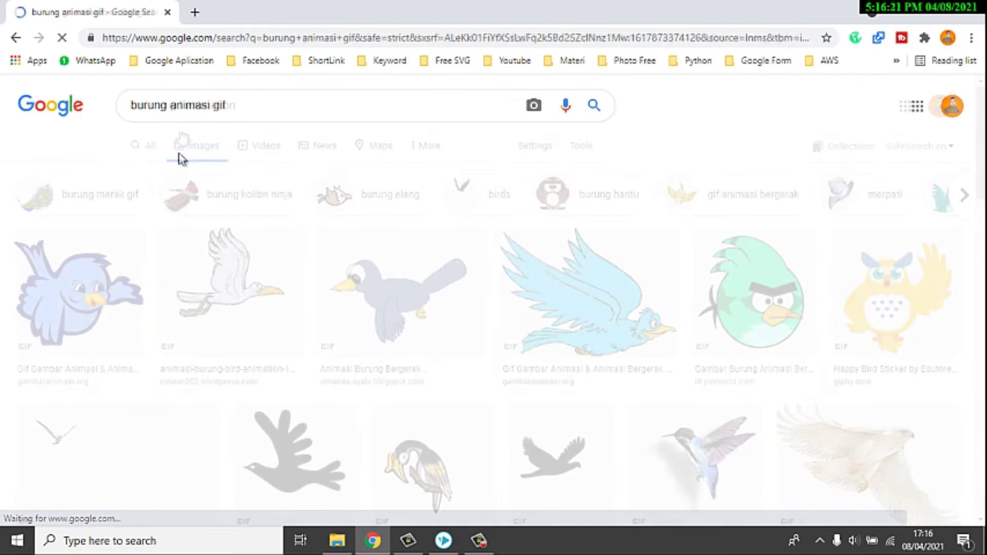
{"action": "left_click_drag", "start_coordinate": [166, 106], "coordinate": [92, 117]}
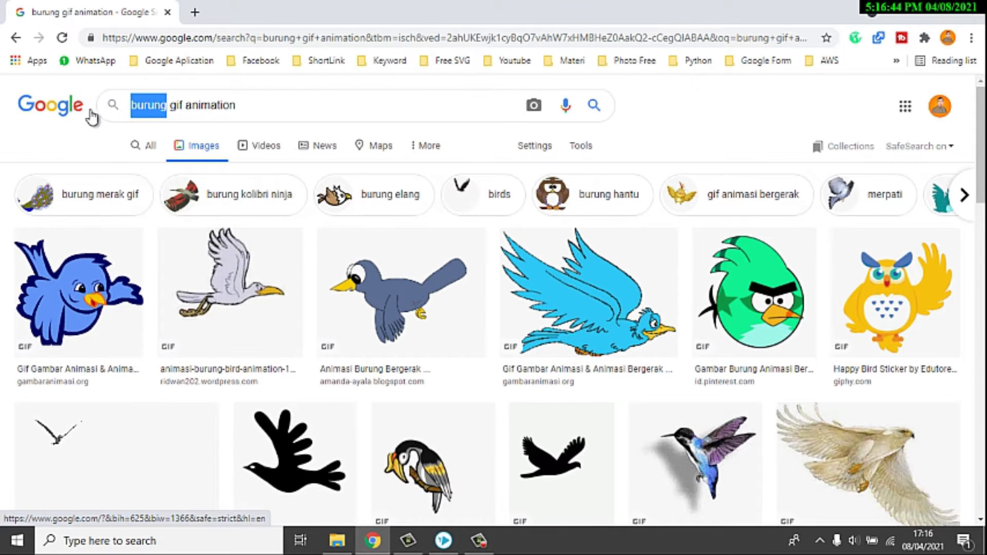
{"action": "type", "text": "bird"}
{"action": "key", "text": "Return"}
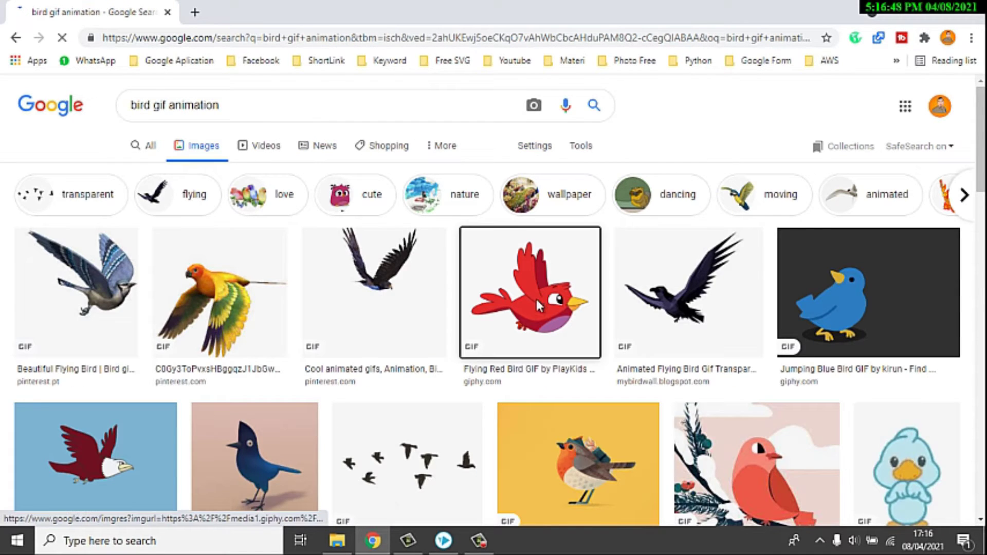
Step: Try to save the flying red bird GIF as Burung in the GIF folder under Pictures
{"action": "left_click", "coordinate": [536, 299]}
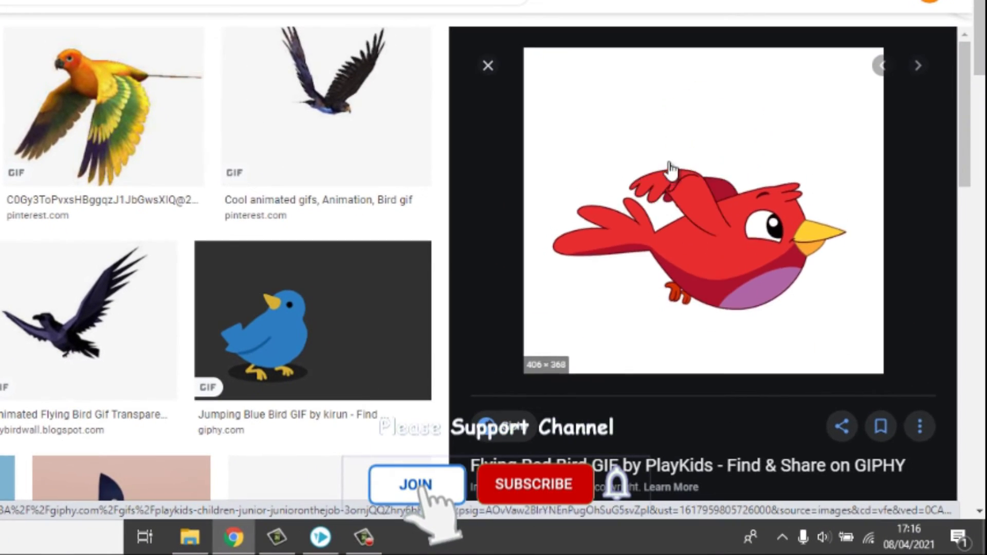
{"action": "right_click", "coordinate": [674, 206]}
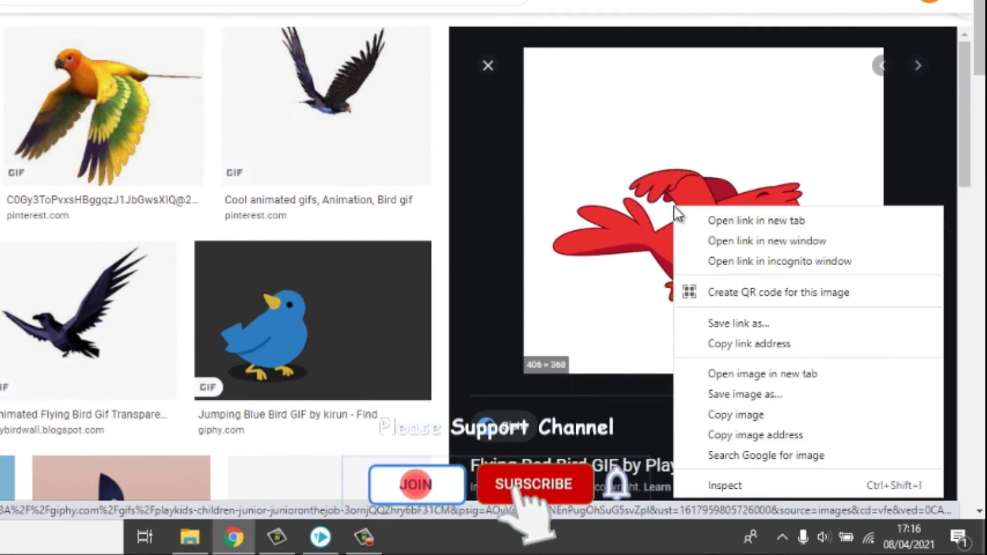
{"action": "left_click", "coordinate": [759, 396]}
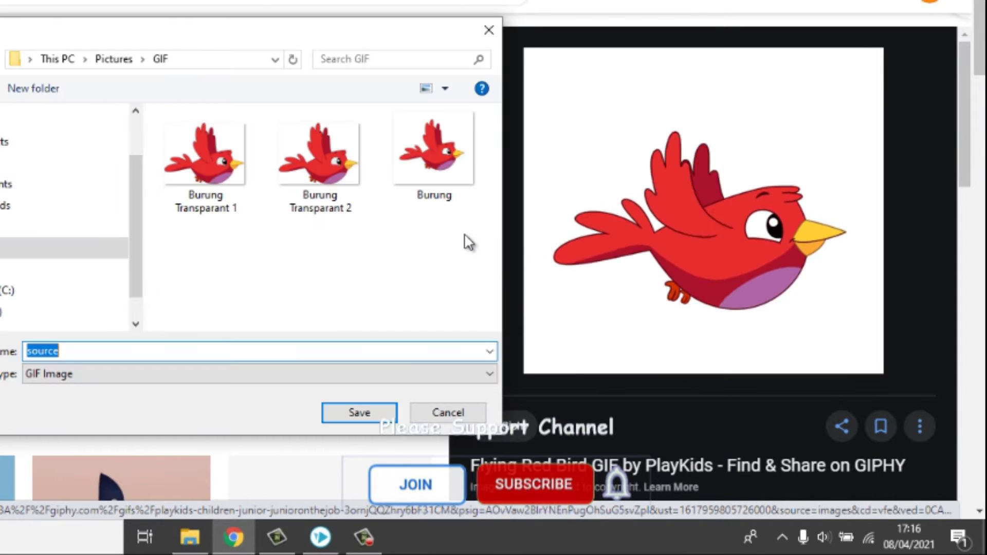
{"action": "left_click", "coordinate": [417, 181]}
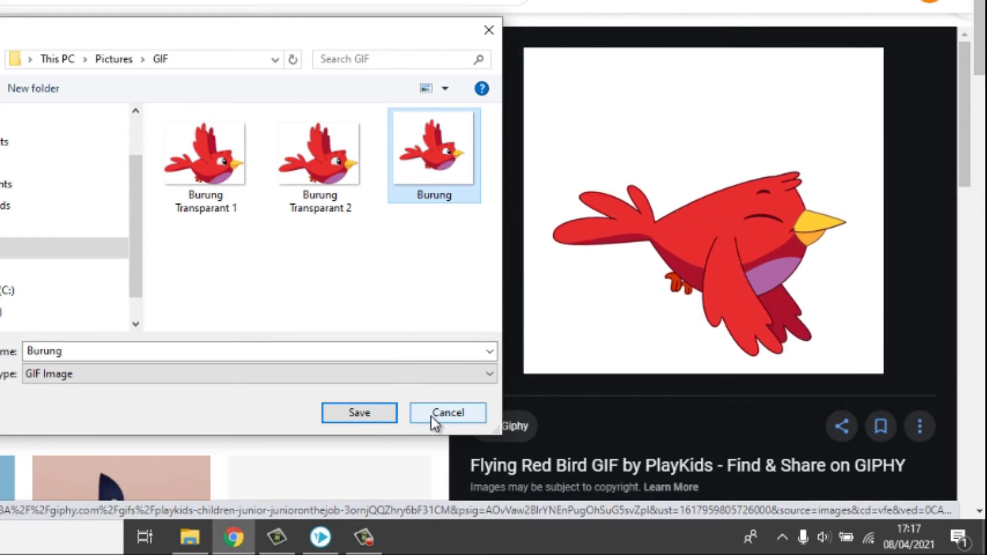
{"action": "left_click", "coordinate": [446, 413]}
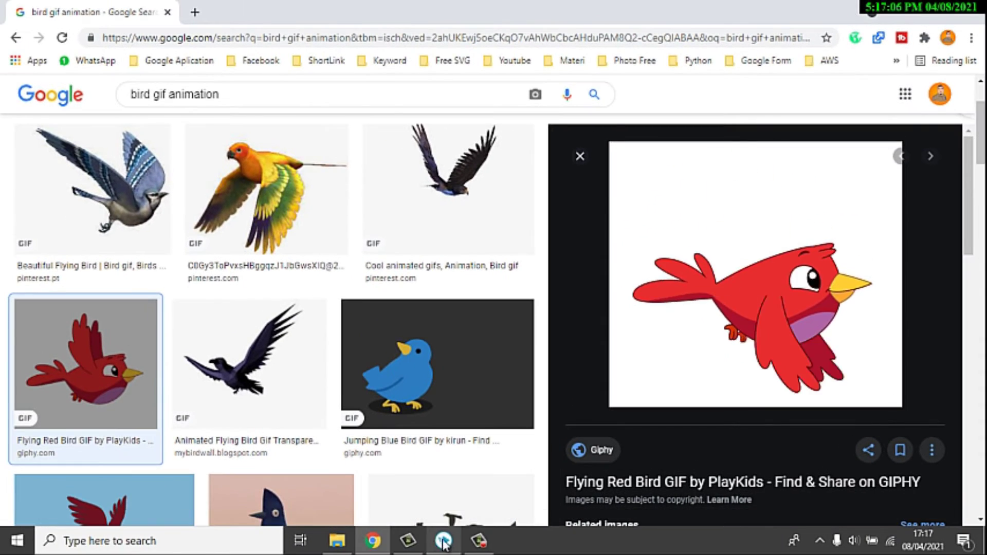
Step: Switch to VideoScribe and open the file picker for importing an image from the computer
{"action": "left_click", "coordinate": [443, 541]}
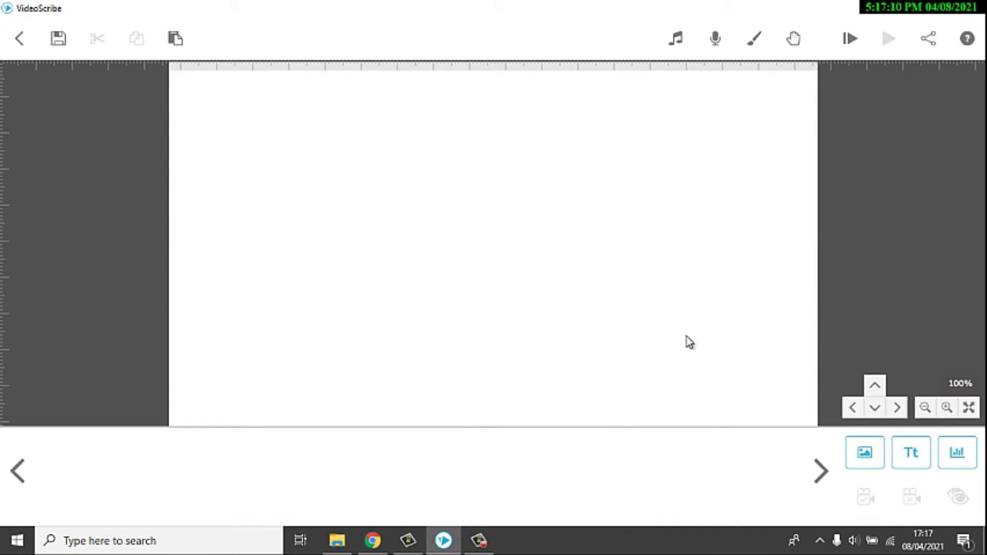
{"action": "left_click", "coordinate": [873, 466]}
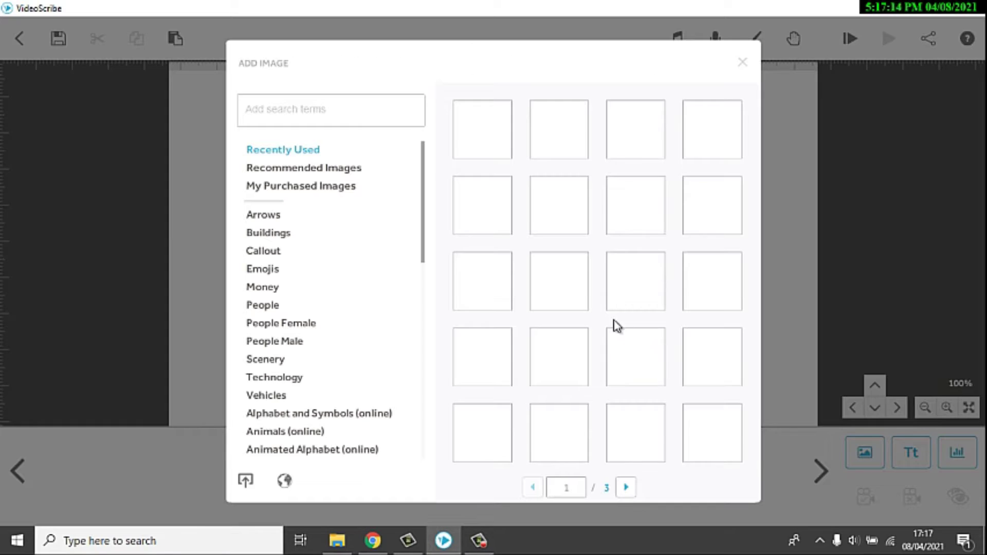
{"action": "left_click", "coordinate": [247, 482]}
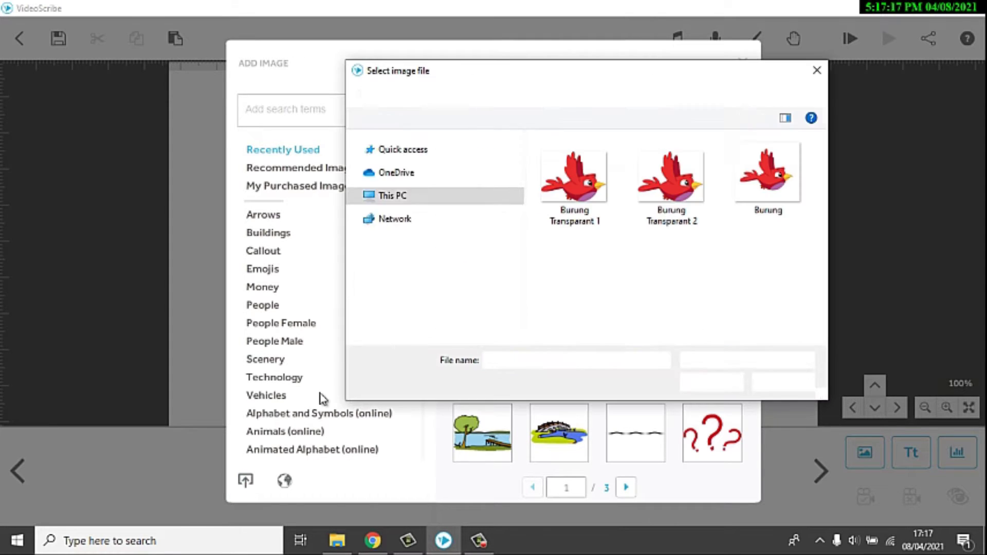
{"action": "left_click", "coordinate": [784, 382]}
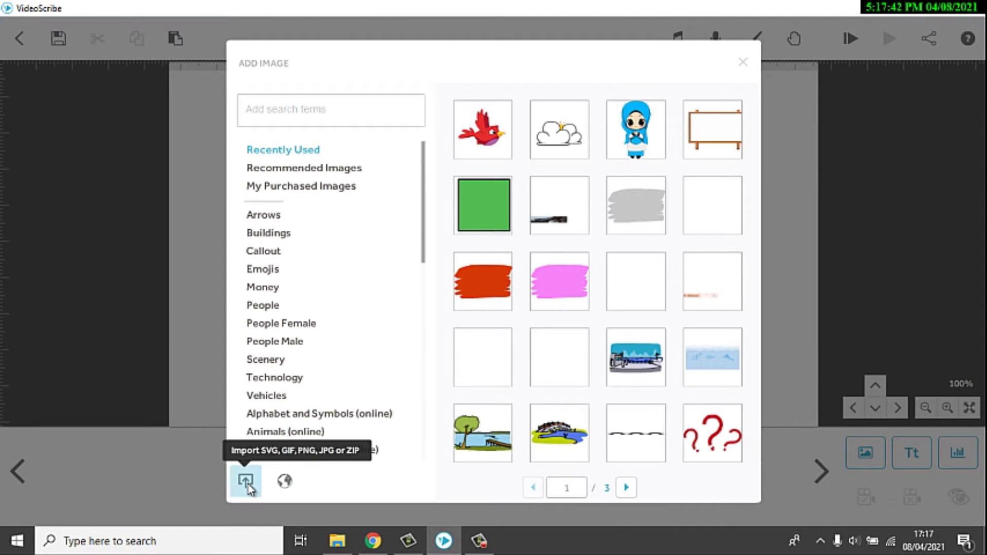
{"action": "left_click", "coordinate": [247, 483]}
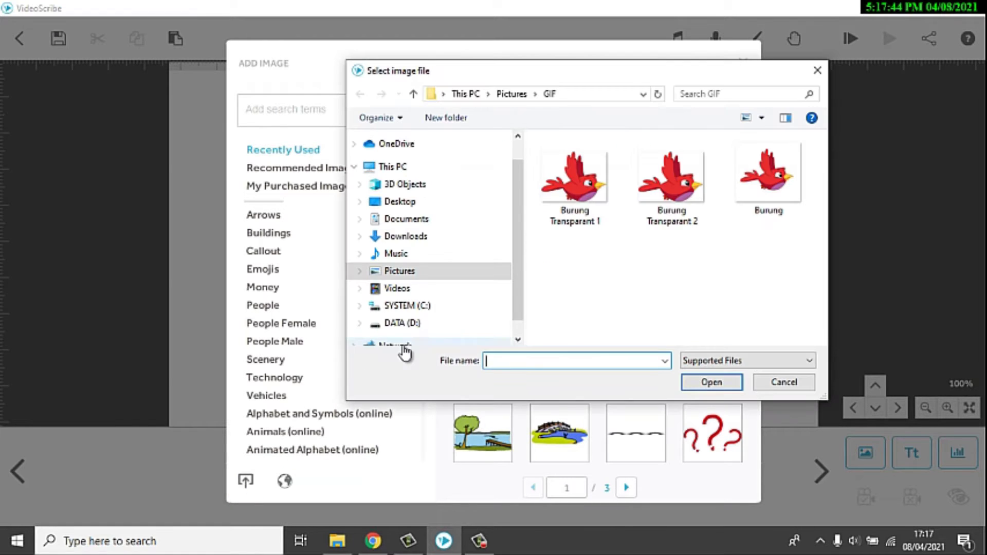
Step: Check the file size of the Burung GIF in its file properties
{"action": "left_click", "coordinate": [759, 203]}
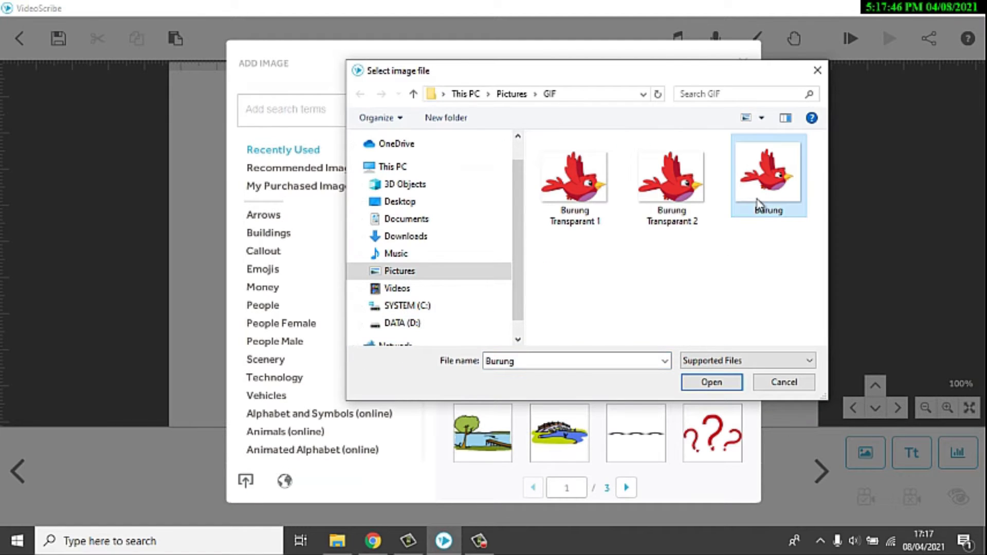
{"action": "right_click", "coordinate": [758, 203]}
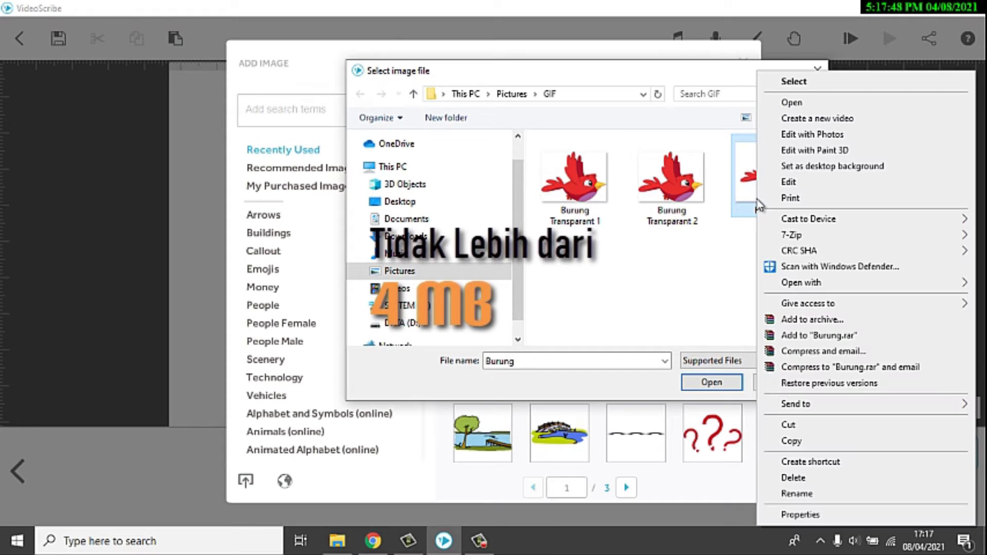
{"action": "left_click", "coordinate": [795, 515]}
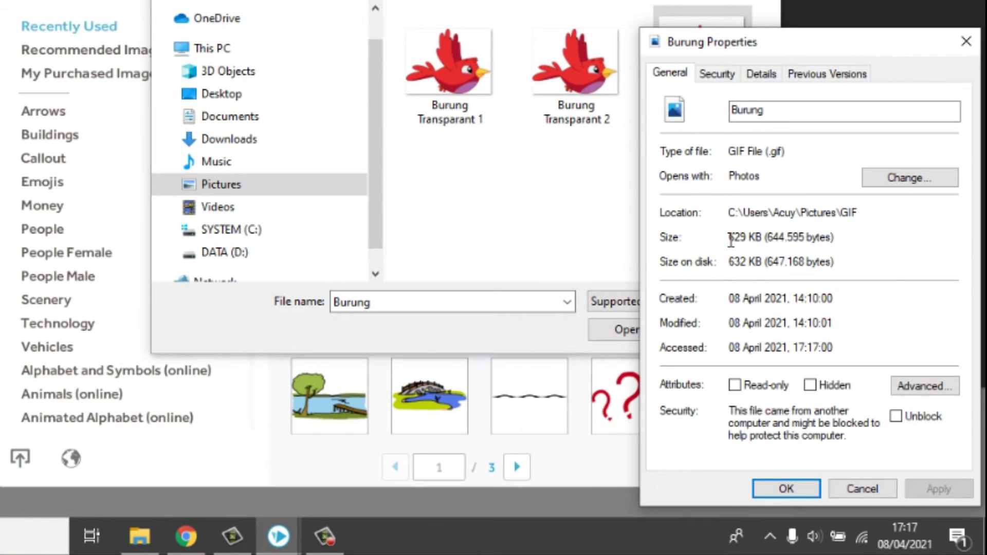
{"action": "left_click_drag", "start_coordinate": [730, 241], "coordinate": [770, 238]}
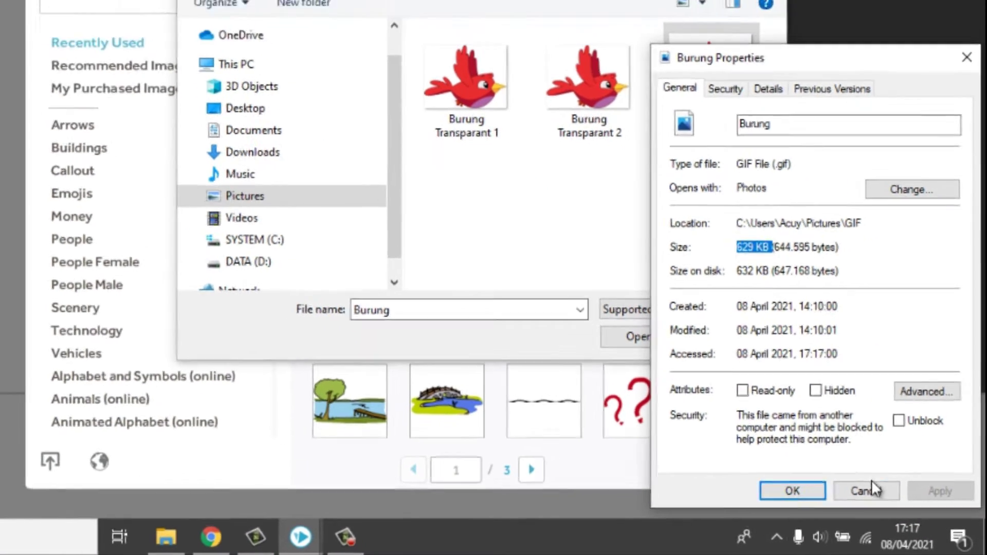
{"action": "left_click", "coordinate": [869, 488]}
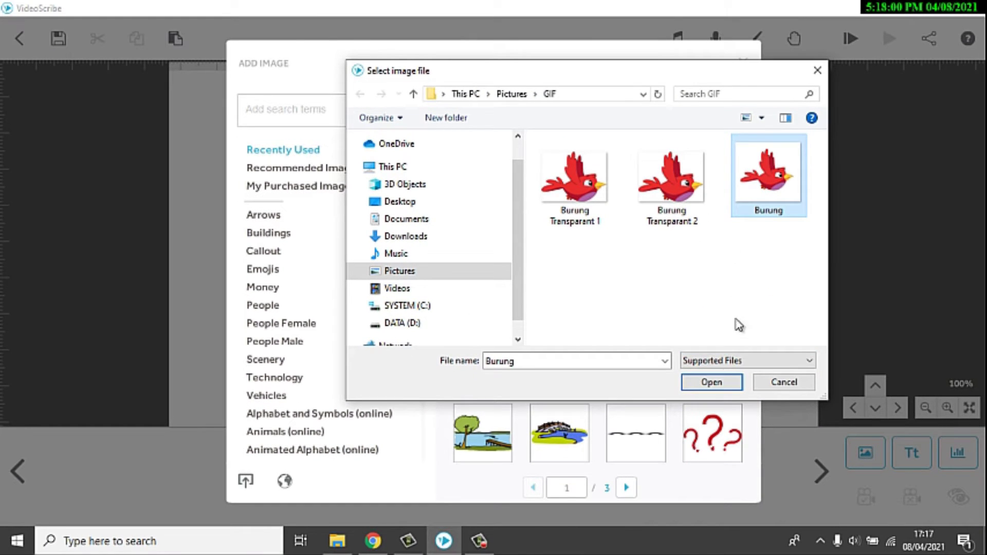
Step: Import the Burung GIF onto the canvas and enlarge it
{"action": "left_click", "coordinate": [715, 393]}
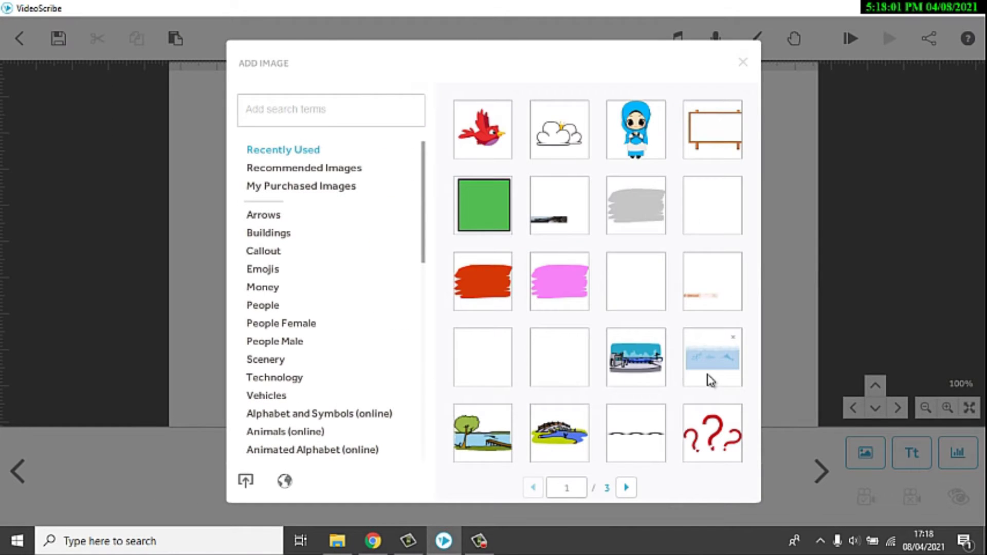
{"action": "left_click", "coordinate": [474, 172]}
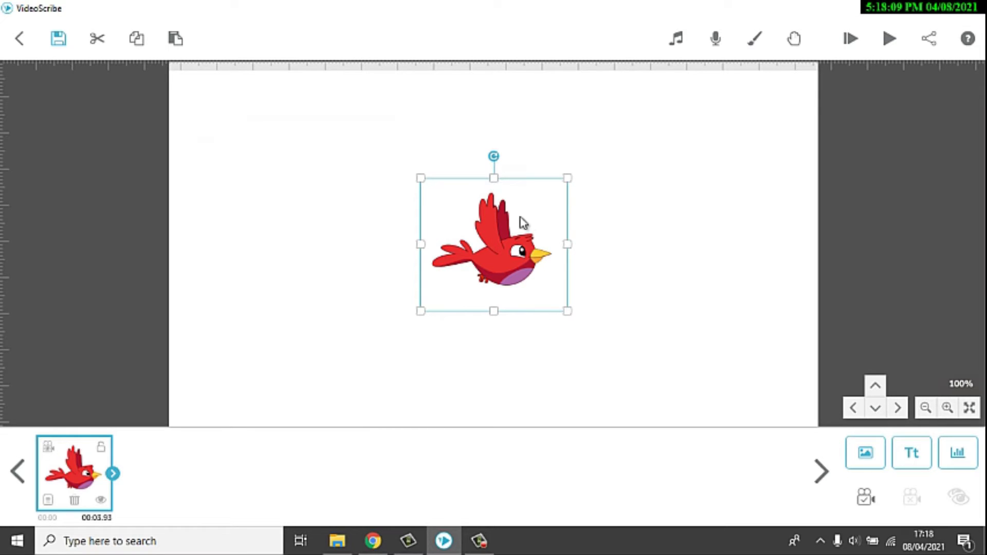
{"action": "left_click_drag", "start_coordinate": [568, 180], "coordinate": [643, 140]}
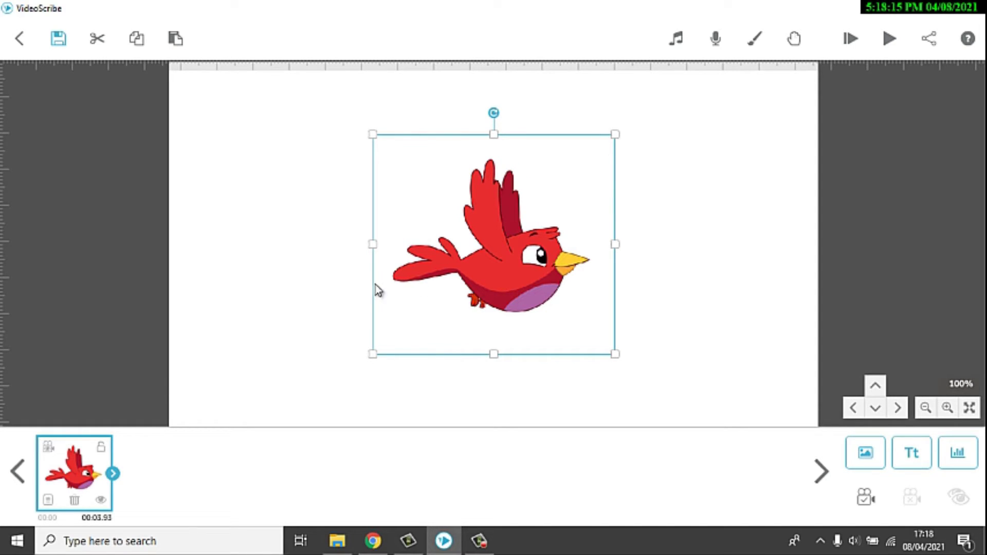
Step: Open the bird element's properties and view the available drawing methods, keeping Draw
{"action": "left_click", "coordinate": [112, 474]}
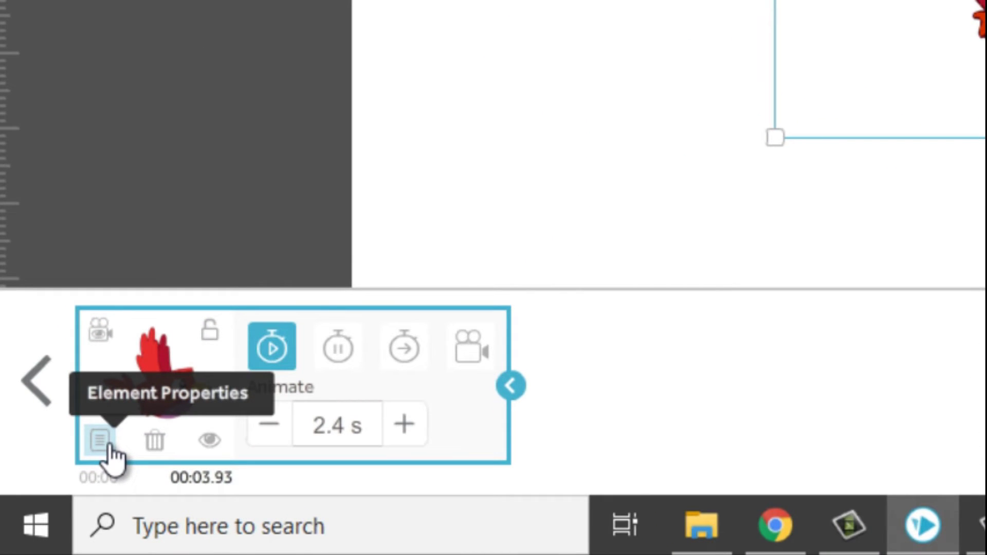
{"action": "left_click", "coordinate": [103, 443]}
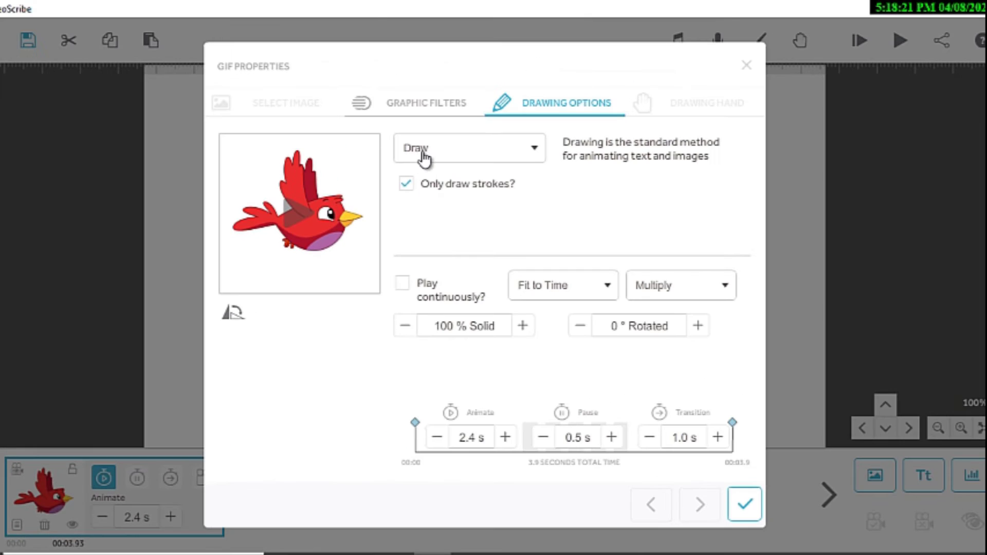
{"action": "left_click", "coordinate": [425, 155]}
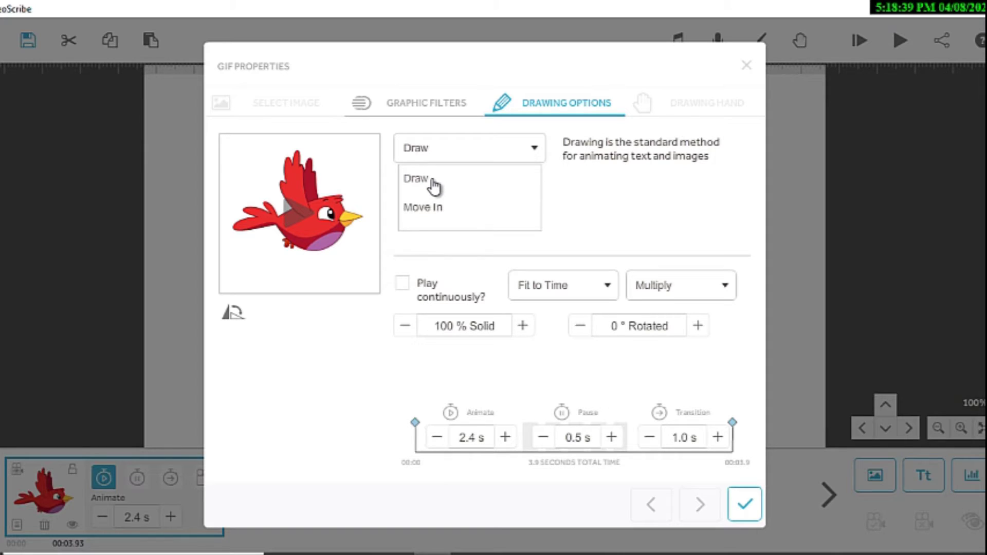
{"action": "left_click", "coordinate": [570, 190]}
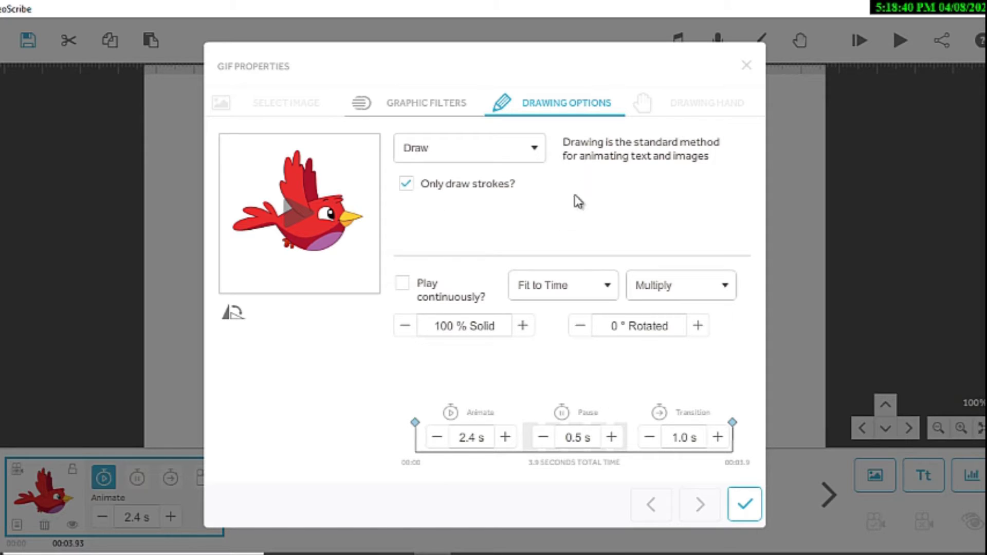
Step: Make the bird GIF play continuously with Loop playback and Normal blending, and apply the properties
{"action": "left_click", "coordinate": [402, 283]}
{"action": "left_click", "coordinate": [559, 289]}
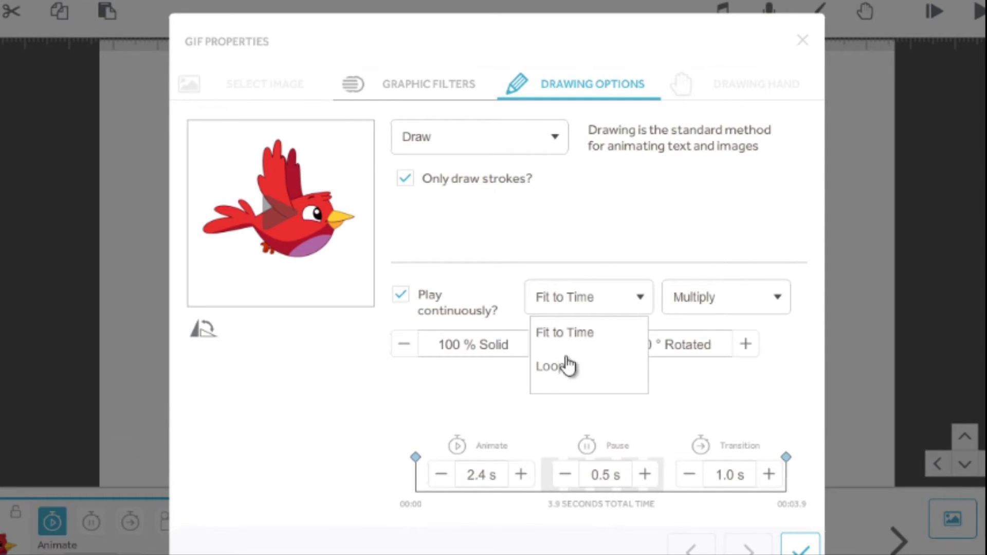
{"action": "left_click", "coordinate": [561, 373]}
{"action": "left_click", "coordinate": [695, 300]}
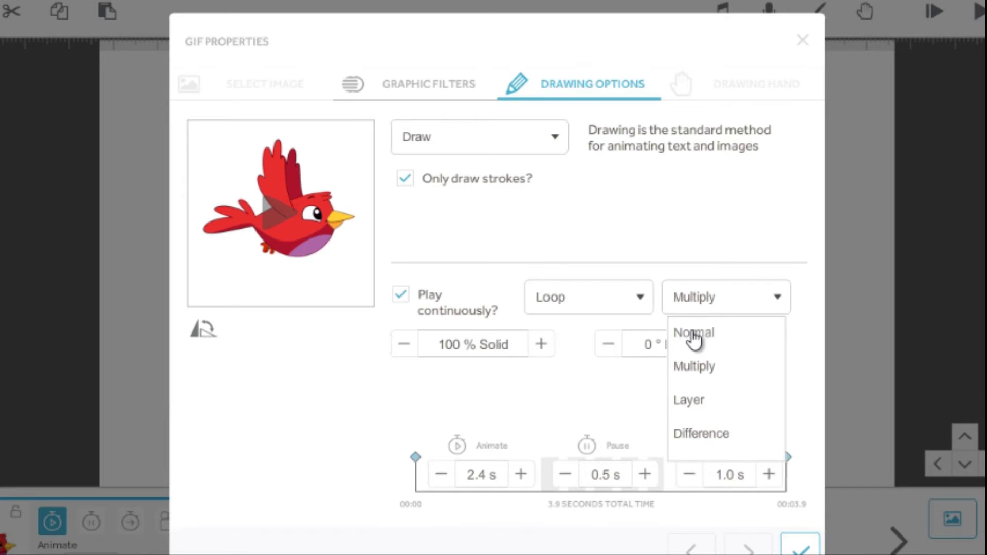
{"action": "left_click", "coordinate": [695, 336]}
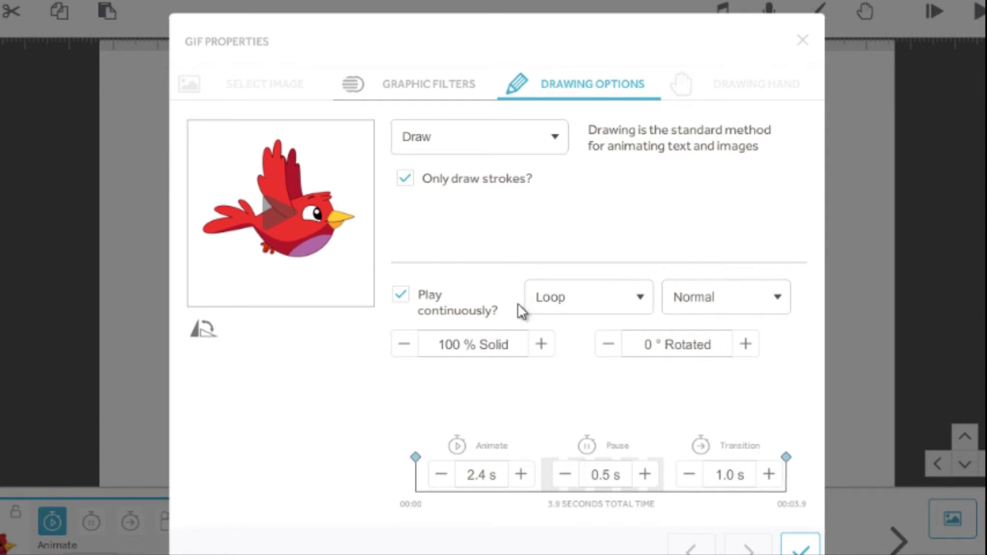
{"action": "left_click", "coordinate": [549, 302]}
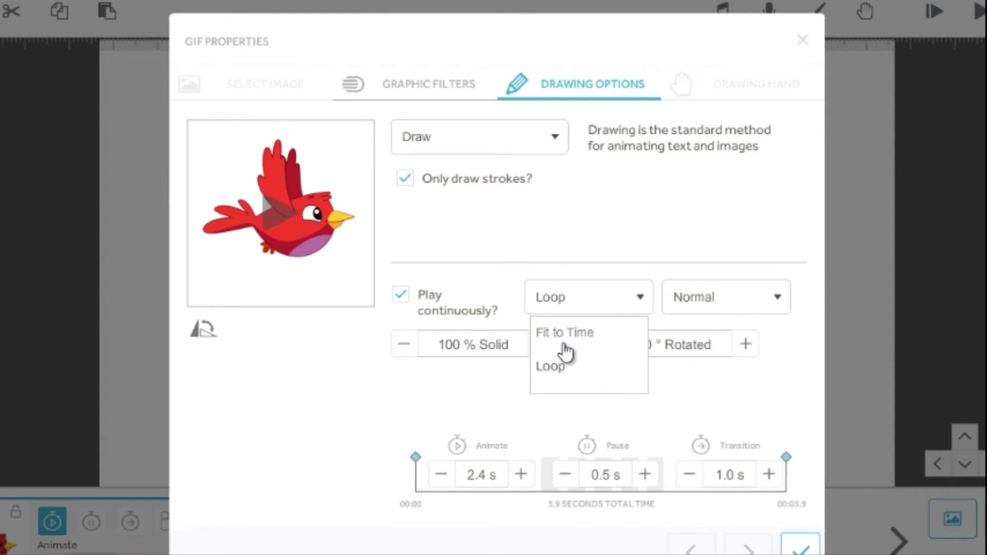
{"action": "left_click", "coordinate": [715, 308]}
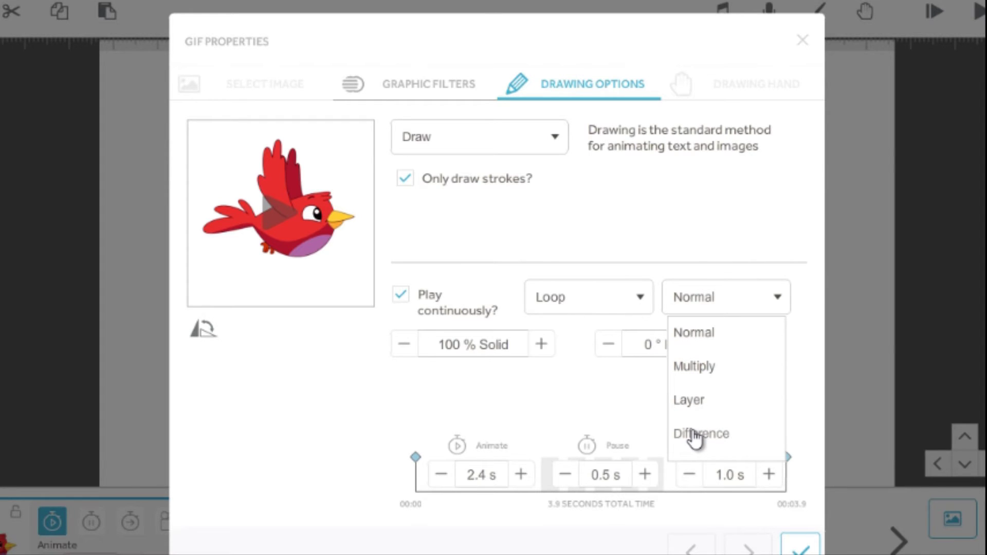
{"action": "left_click", "coordinate": [540, 441]}
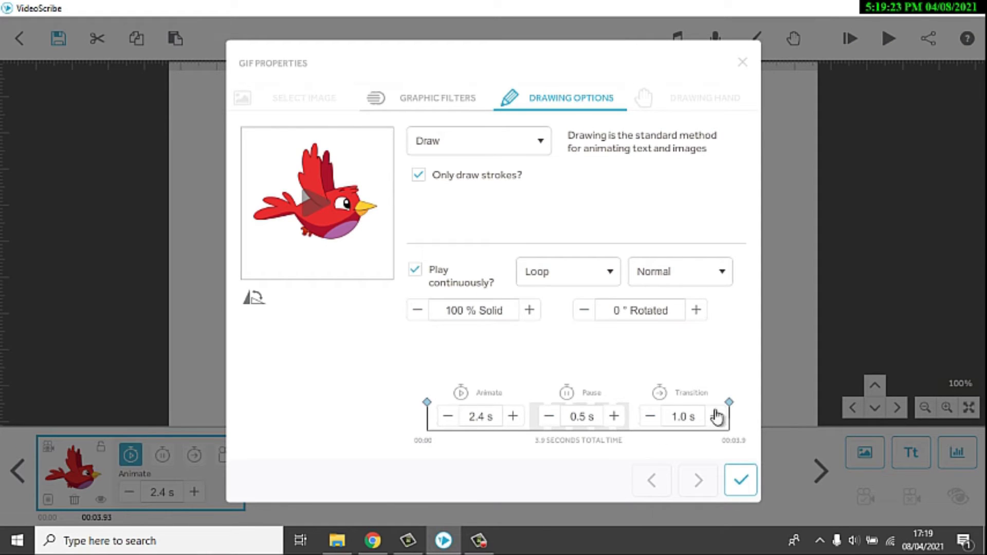
{"action": "left_click", "coordinate": [739, 483]}
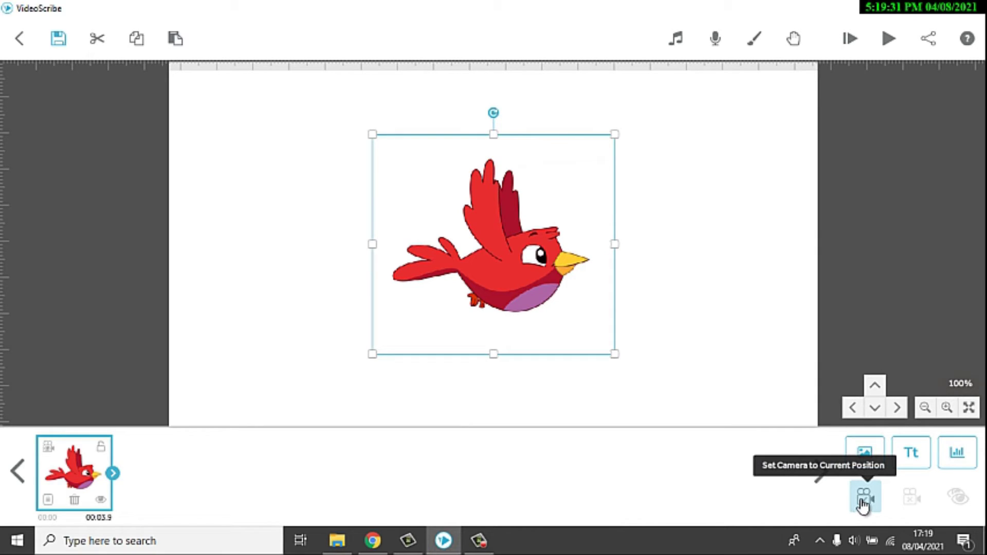
Step: Preview the bird animation from the start and reselect the bird element in the timeline
{"action": "left_click", "coordinate": [776, 117]}
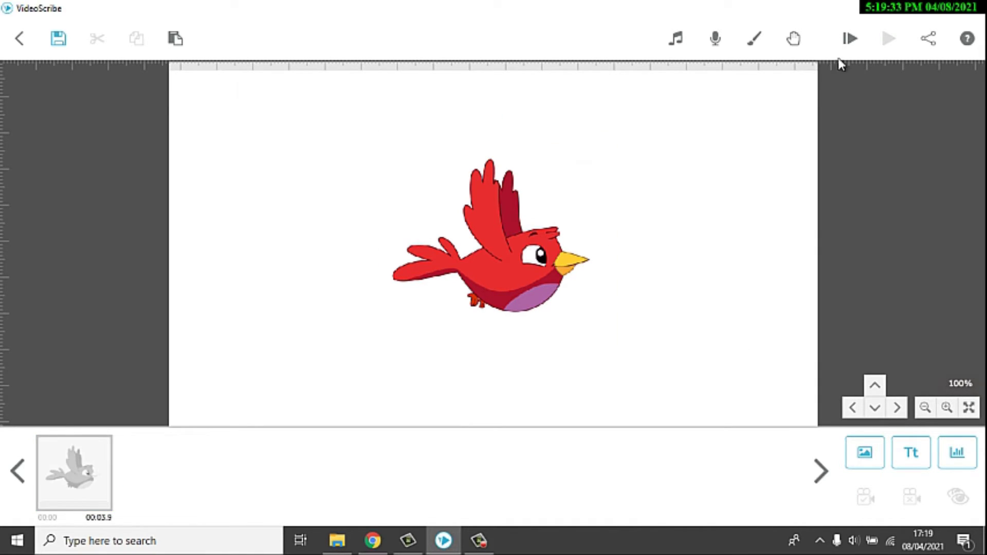
{"action": "left_click", "coordinate": [854, 41]}
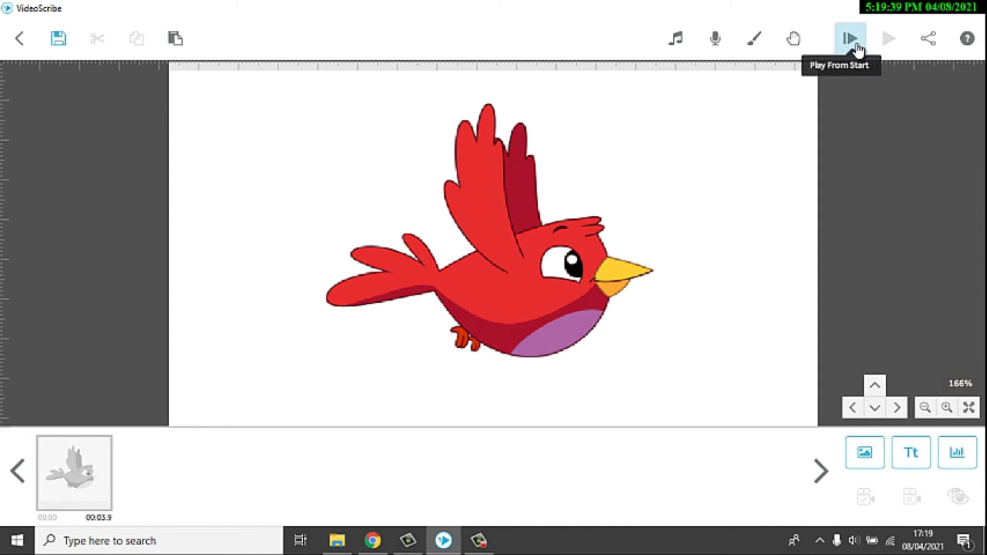
{"action": "left_click", "coordinate": [49, 481]}
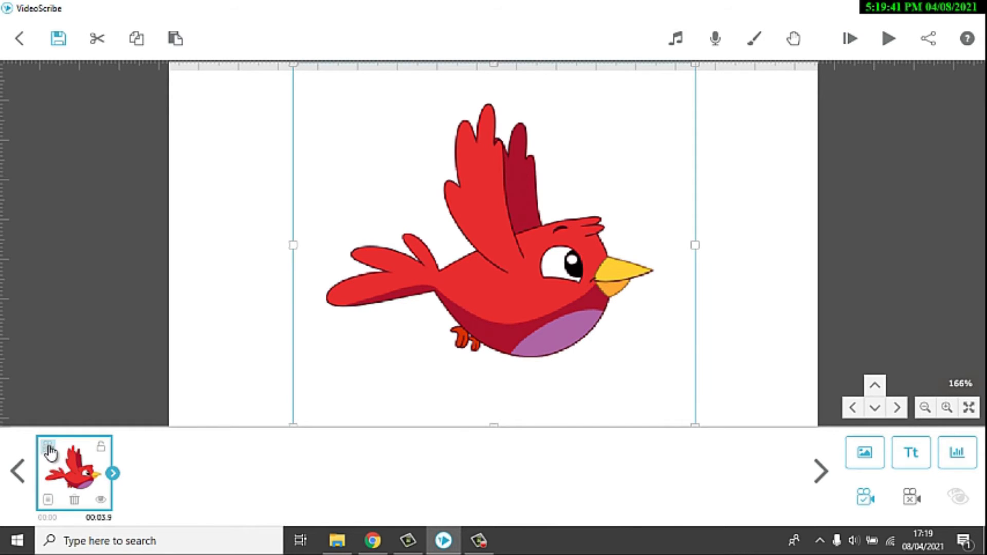
Step: Add a second bird GIF from the recently used images and place it above and to the right of the first bird
{"action": "left_click", "coordinate": [681, 289]}
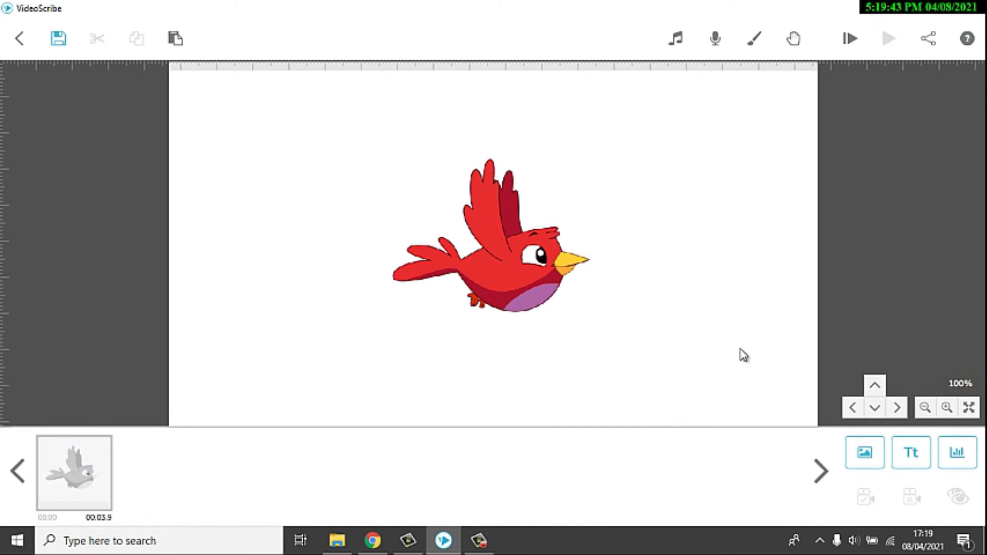
{"action": "left_click", "coordinate": [861, 455]}
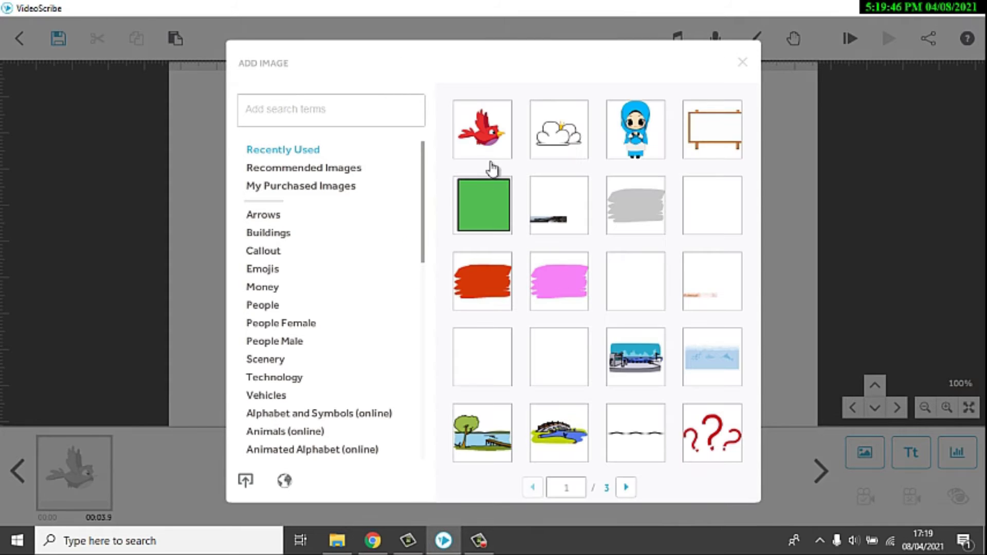
{"action": "left_click", "coordinate": [483, 132]}
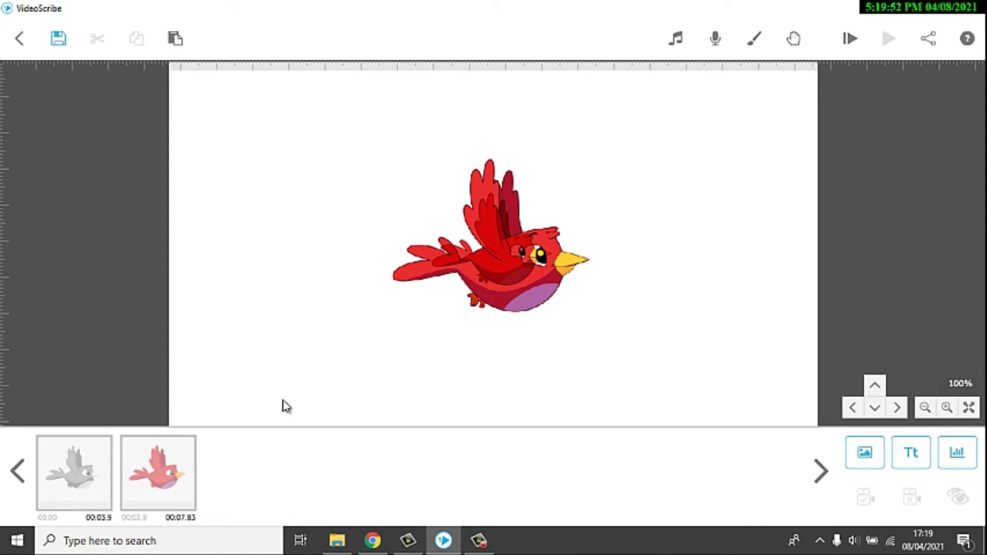
{"action": "left_click", "coordinate": [159, 471]}
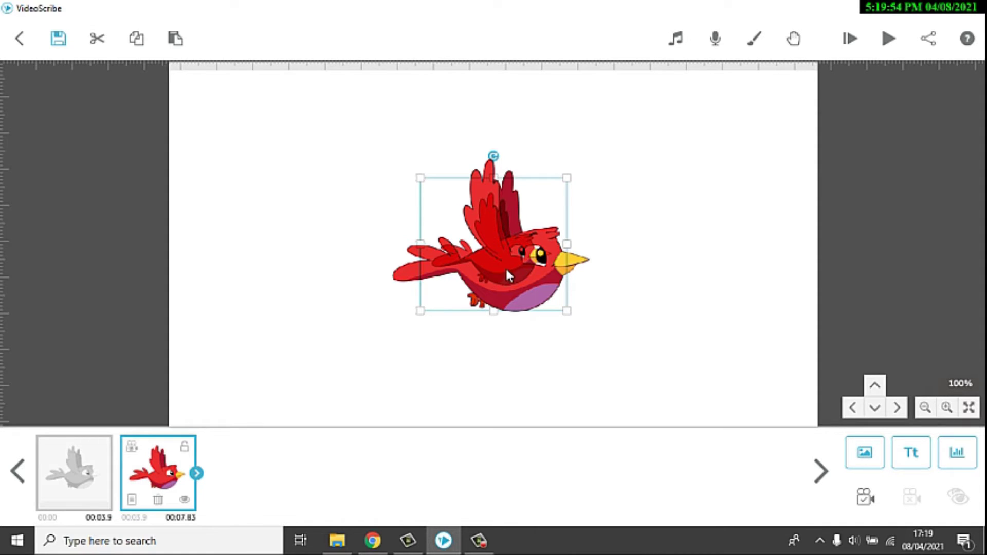
{"action": "left_click_drag", "start_coordinate": [507, 272], "coordinate": [615, 227]}
{"action": "left_click", "coordinate": [528, 341]}
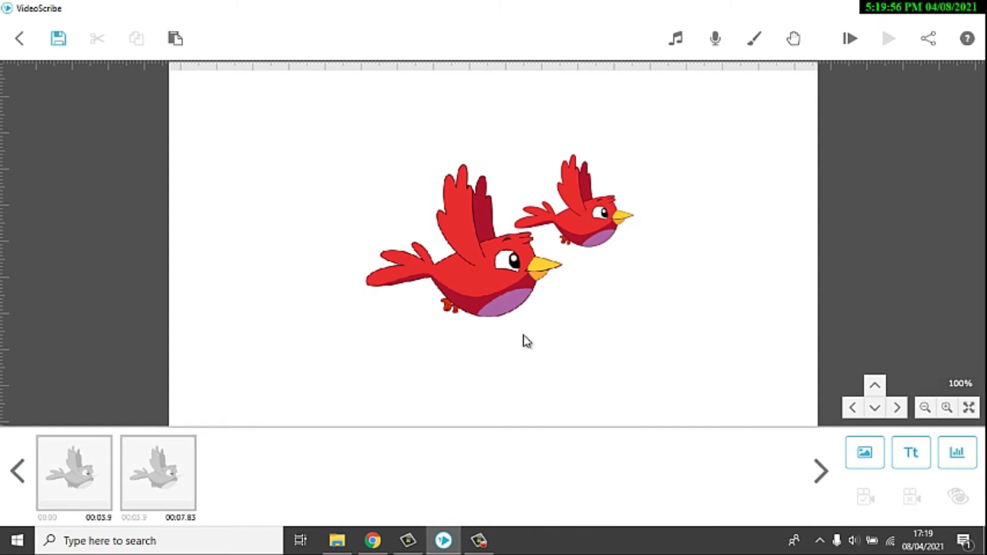
Step: Move the second bird farther up and away from the large bird and shrink it to about half its size
{"action": "scroll", "coordinate": [445, 375], "scroll_direction": "up", "scroll_amount": 2}
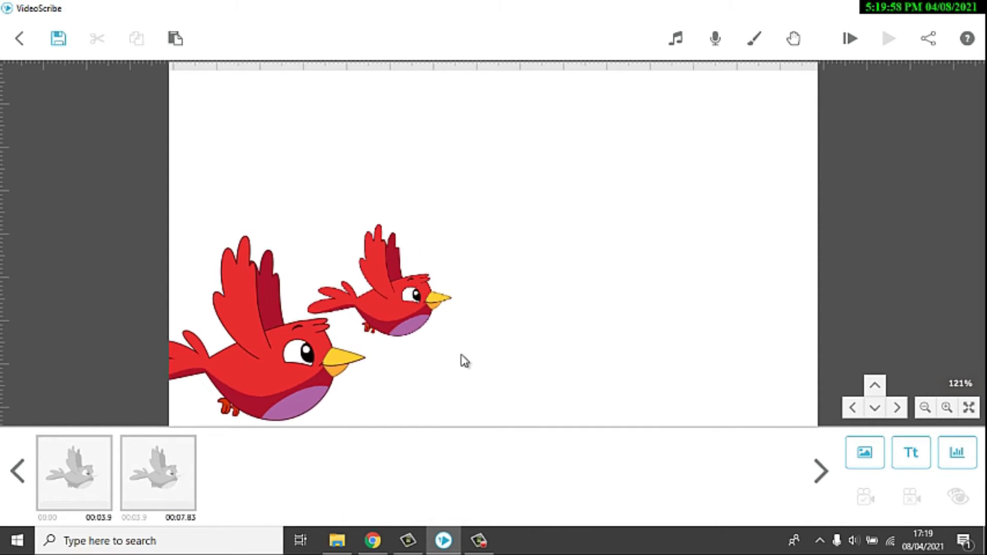
{"action": "scroll", "coordinate": [468, 357], "scroll_direction": "up", "scroll_amount": 2}
{"action": "scroll", "coordinate": [489, 335], "scroll_direction": "up", "scroll_amount": 2}
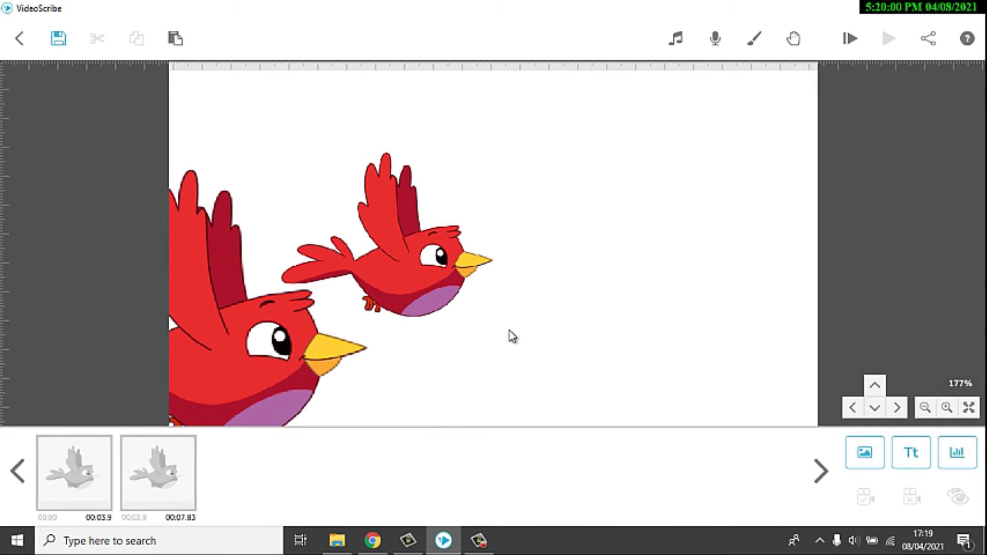
{"action": "left_click", "coordinate": [426, 274]}
{"action": "left_click_drag", "start_coordinate": [427, 273], "coordinate": [515, 229]}
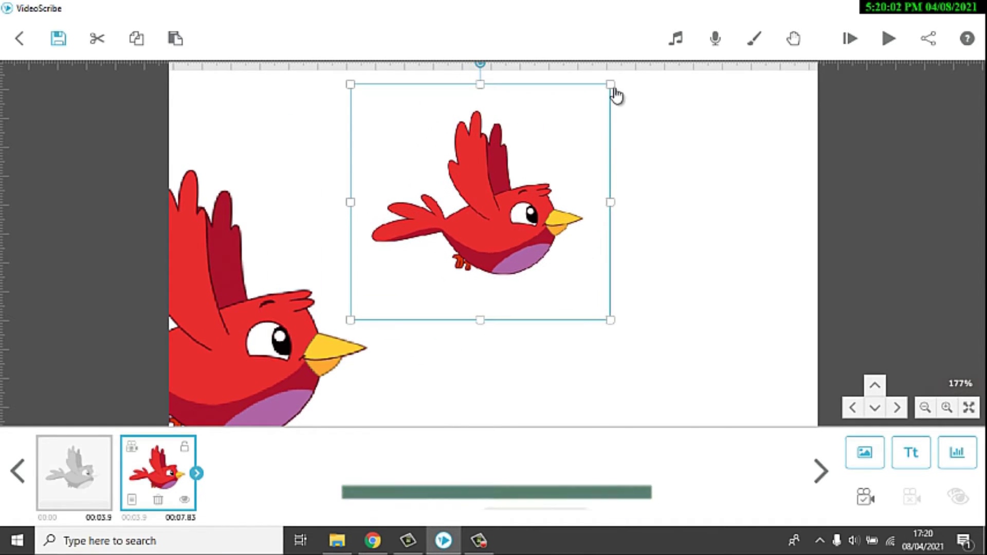
{"action": "left_click_drag", "start_coordinate": [616, 96], "coordinate": [546, 154]}
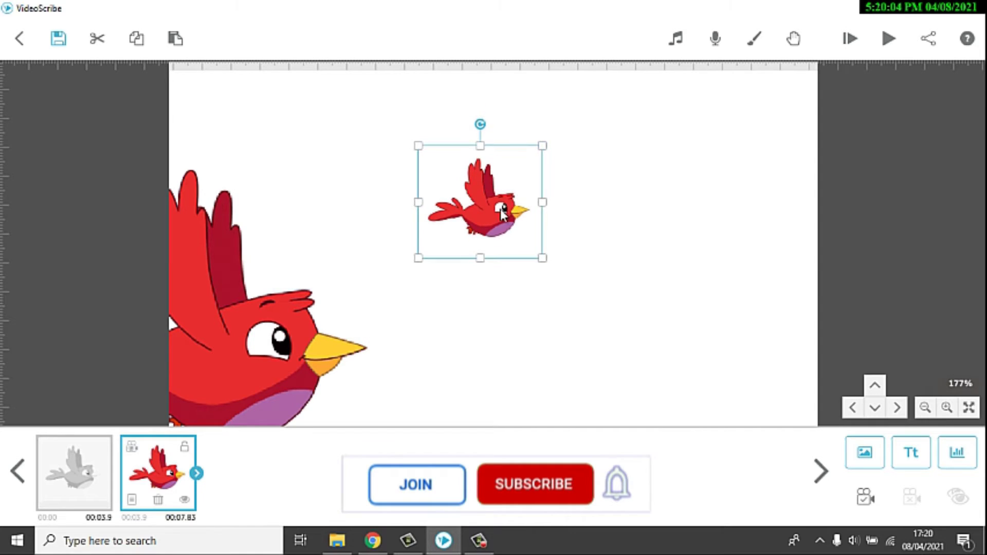
{"action": "left_click_drag", "start_coordinate": [501, 209], "coordinate": [511, 196]}
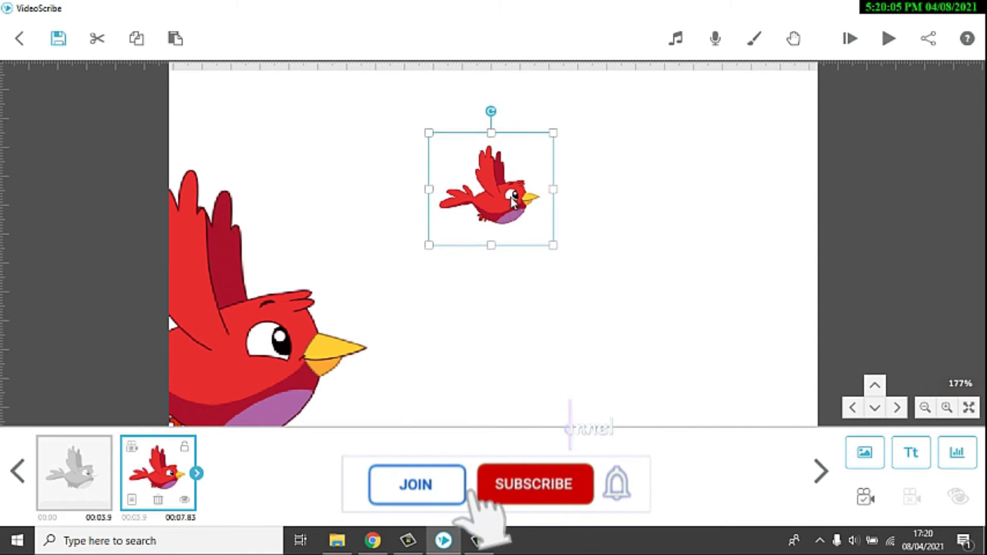
Step: Make the second bird GIF play continuously with Loop playback and Normal blending, and apply the properties
{"action": "left_click", "coordinate": [196, 475]}
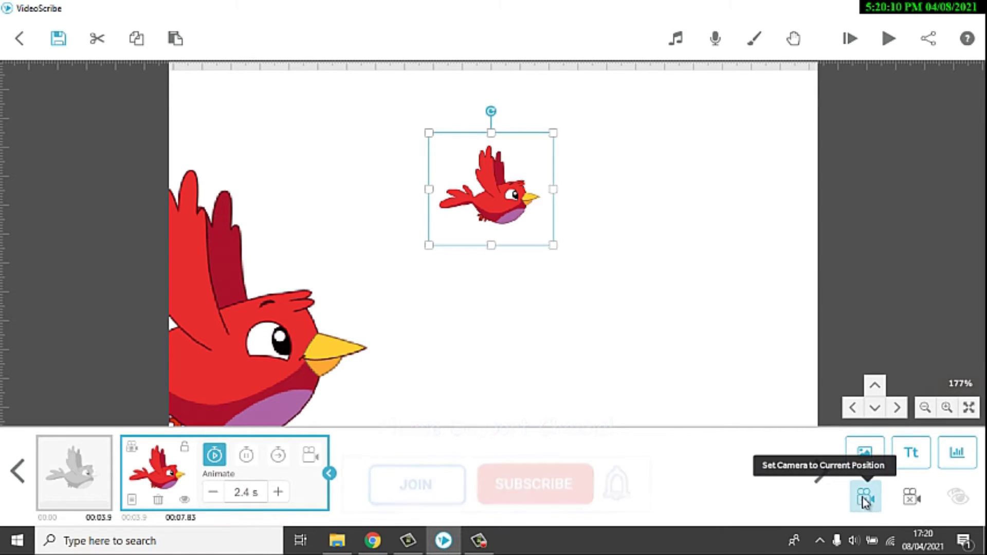
{"action": "left_click", "coordinate": [131, 500]}
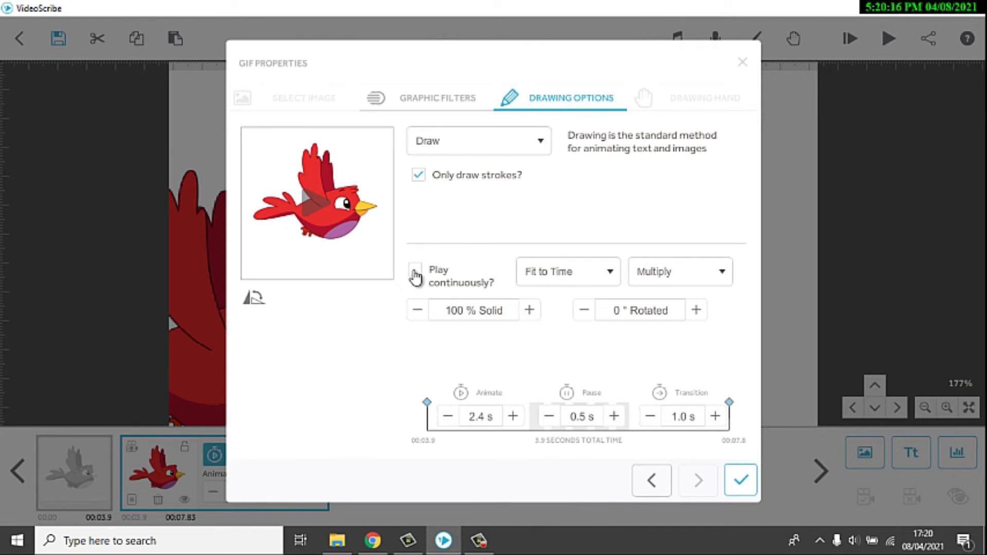
{"action": "left_click", "coordinate": [537, 284]}
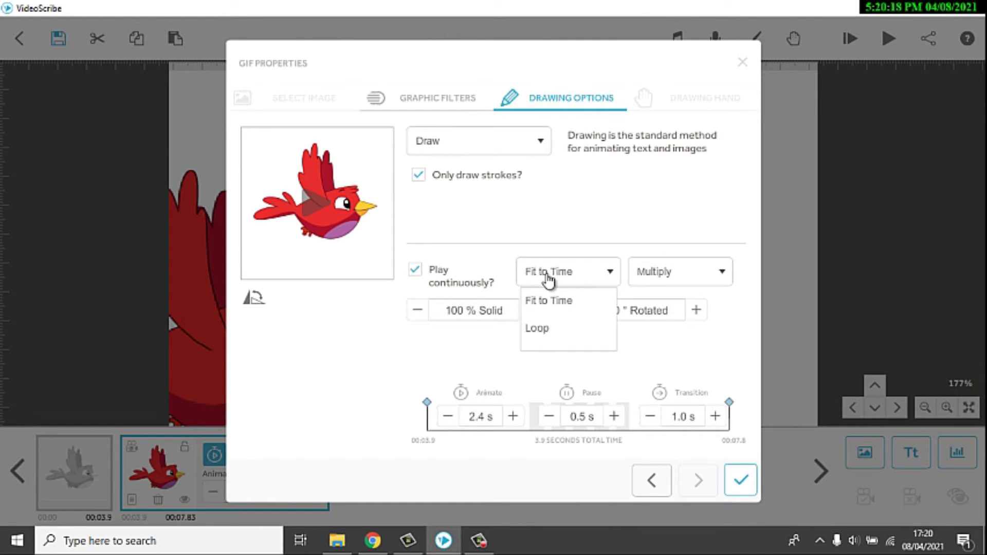
{"action": "left_click", "coordinate": [546, 333]}
{"action": "left_click", "coordinate": [657, 273]}
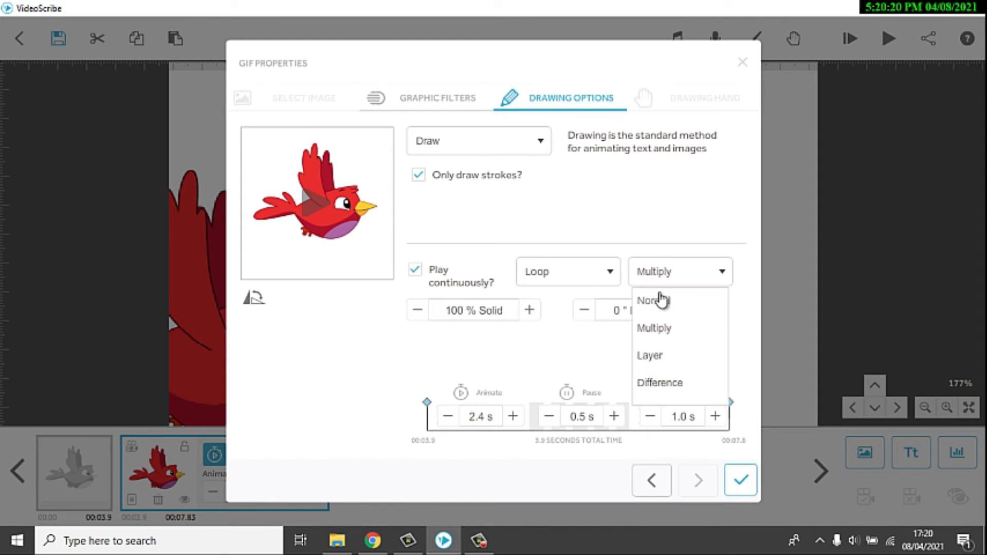
{"action": "left_click", "coordinate": [740, 480]}
{"action": "left_click", "coordinate": [740, 480]}
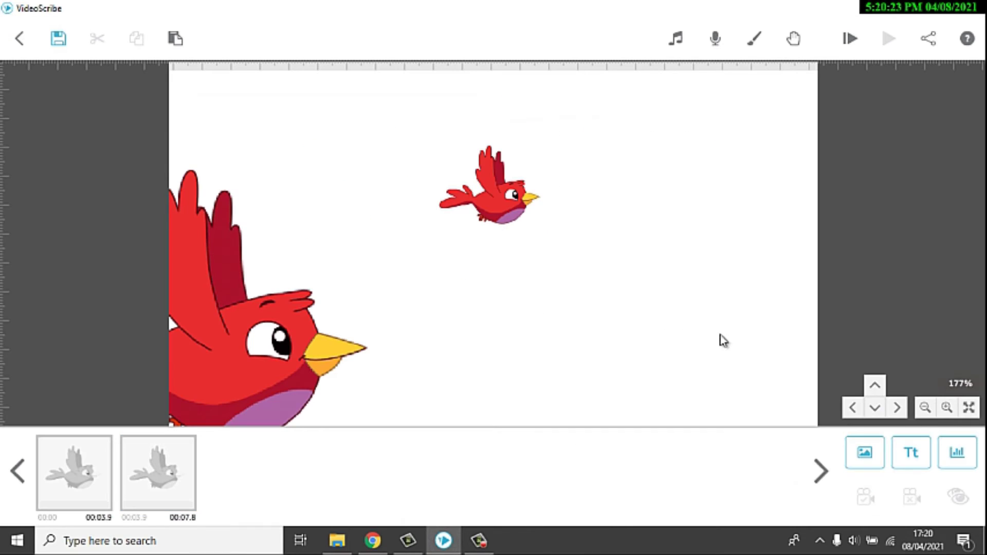
Step: Add a third bird GIF, enlarged, below the small bird and set its camera to the current position
{"action": "left_click", "coordinate": [864, 453]}
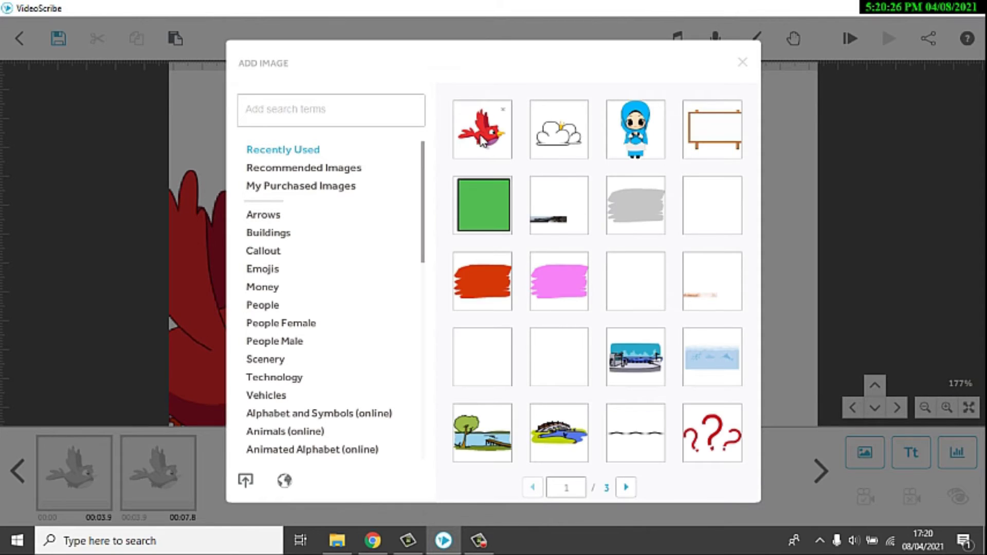
{"action": "left_click", "coordinate": [483, 143]}
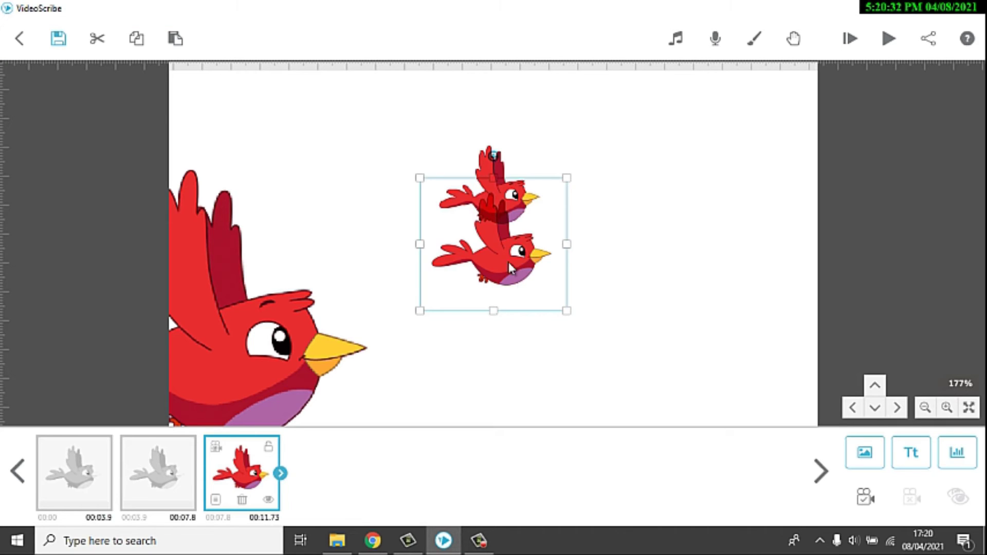
{"action": "left_click_drag", "start_coordinate": [508, 262], "coordinate": [542, 332]}
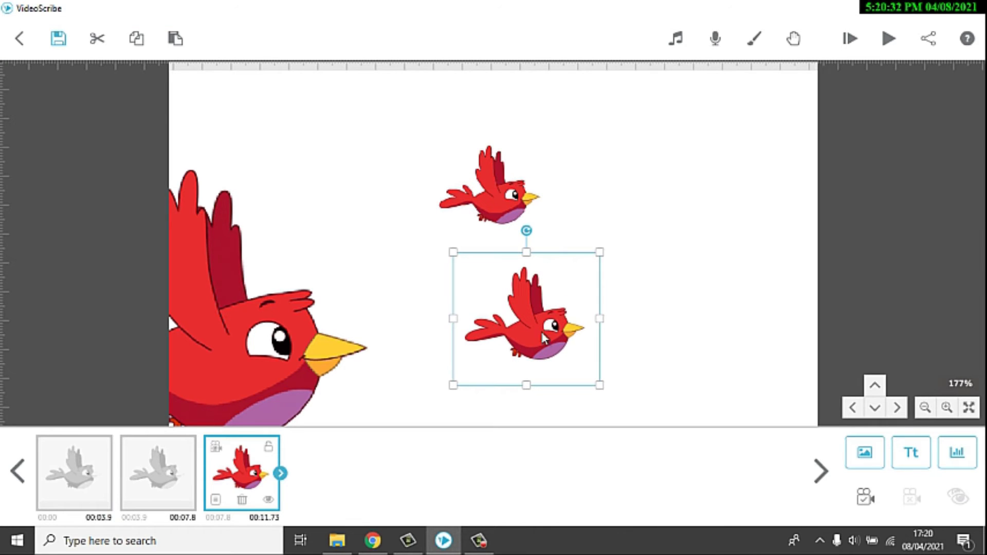
{"action": "left_click_drag", "start_coordinate": [601, 254], "coordinate": [637, 203]}
{"action": "left_click_drag", "start_coordinate": [551, 323], "coordinate": [543, 346]}
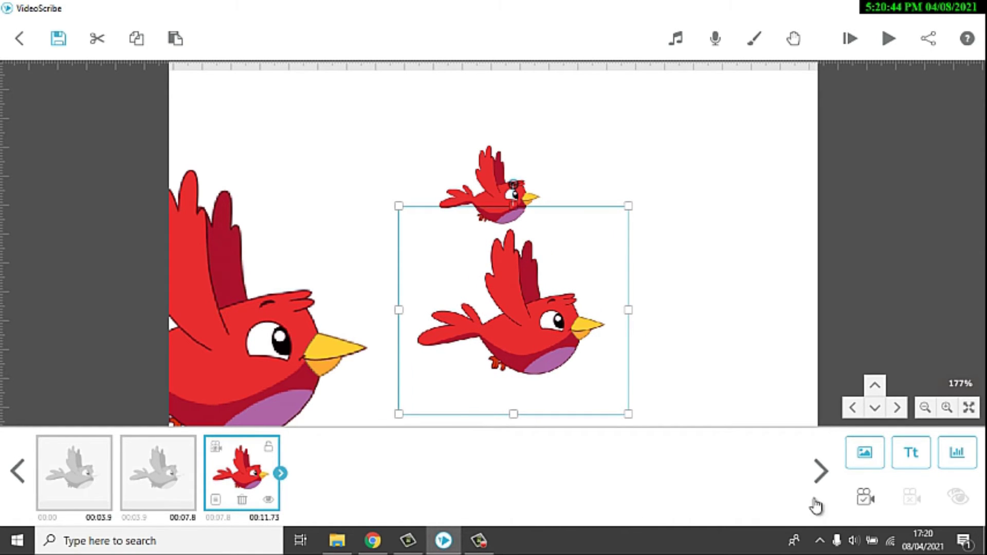
{"action": "left_click", "coordinate": [857, 502]}
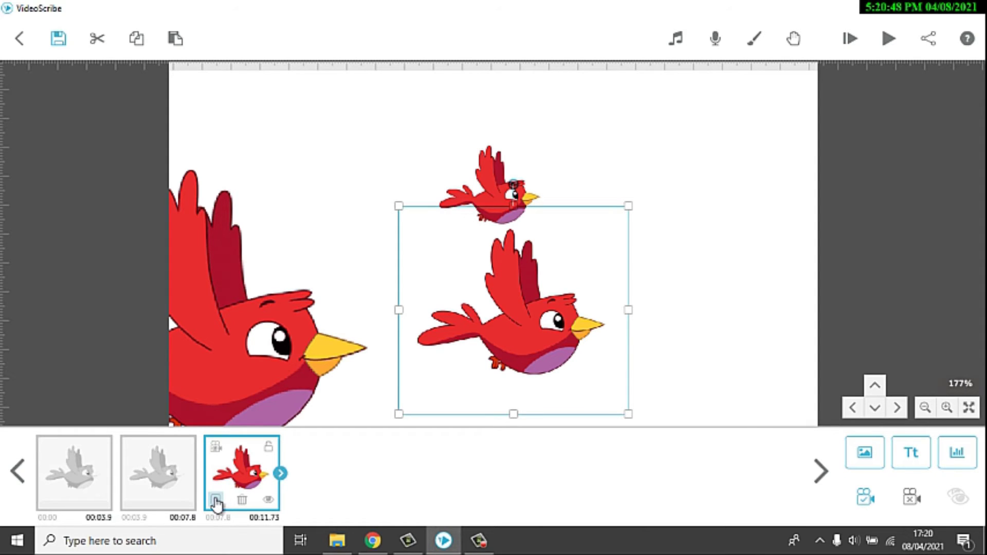
Step: Make the third bird GIF play continuously with Loop playback and Normal blending, apply the properties and deselect it
{"action": "double_click", "coordinate": [438, 300]}
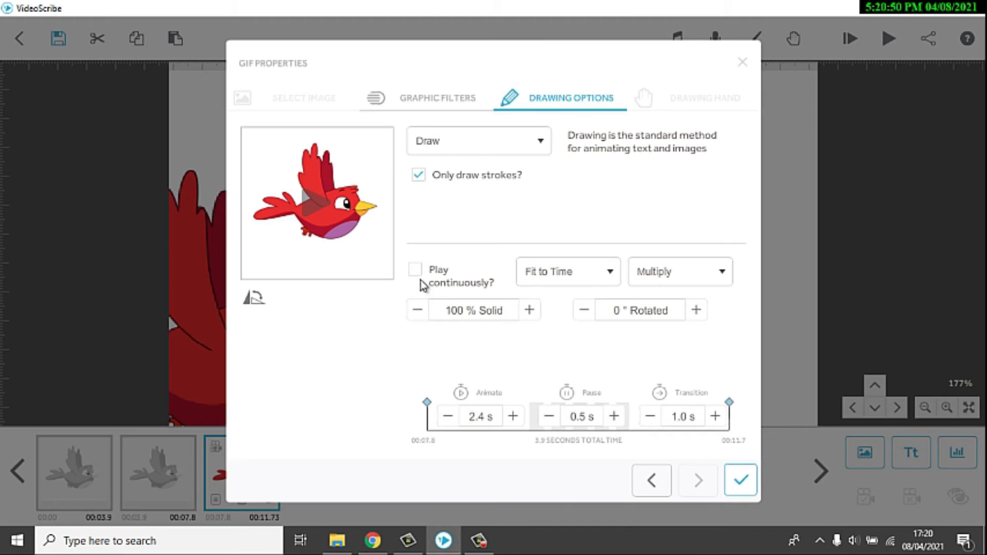
{"action": "left_click", "coordinate": [594, 283]}
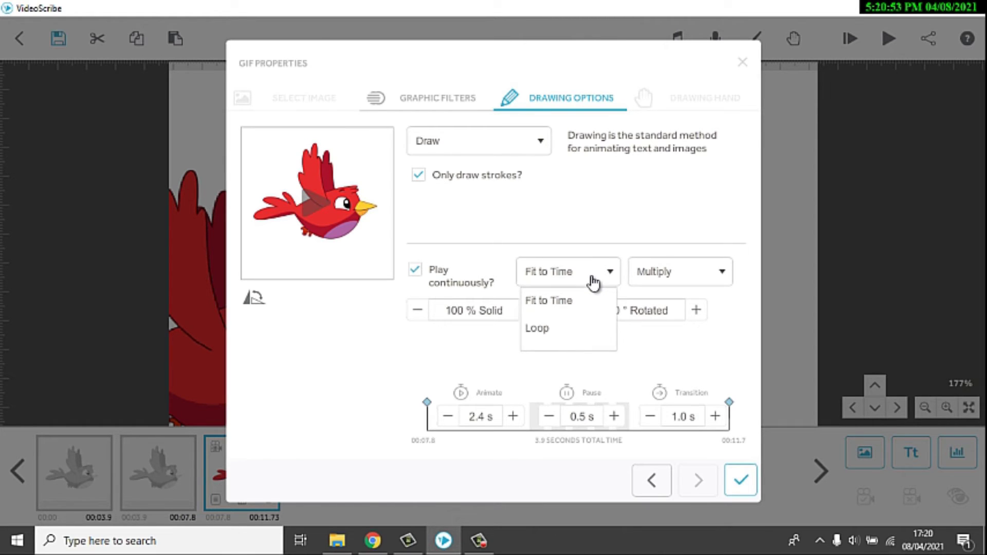
{"action": "left_click", "coordinate": [549, 329]}
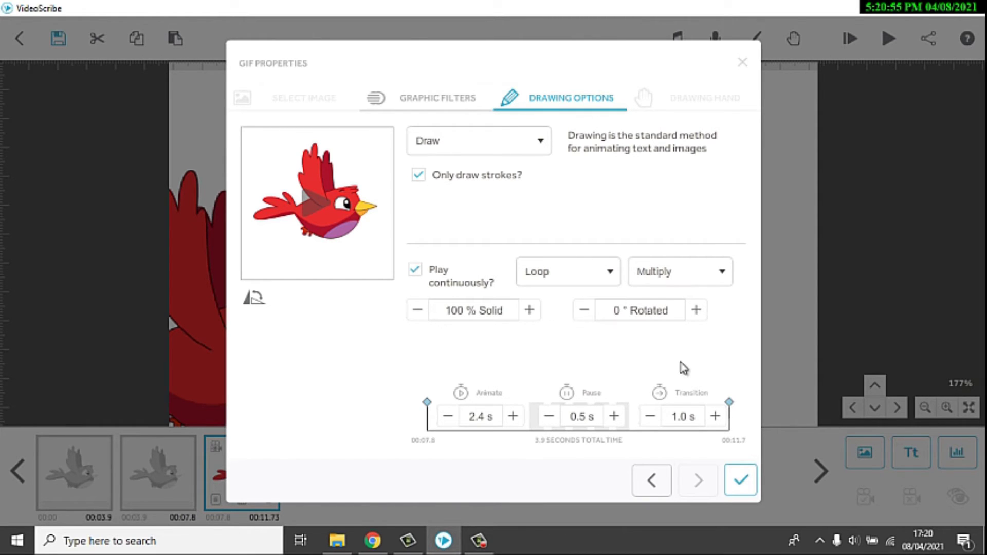
{"action": "left_click", "coordinate": [686, 280]}
{"action": "left_click", "coordinate": [662, 307]}
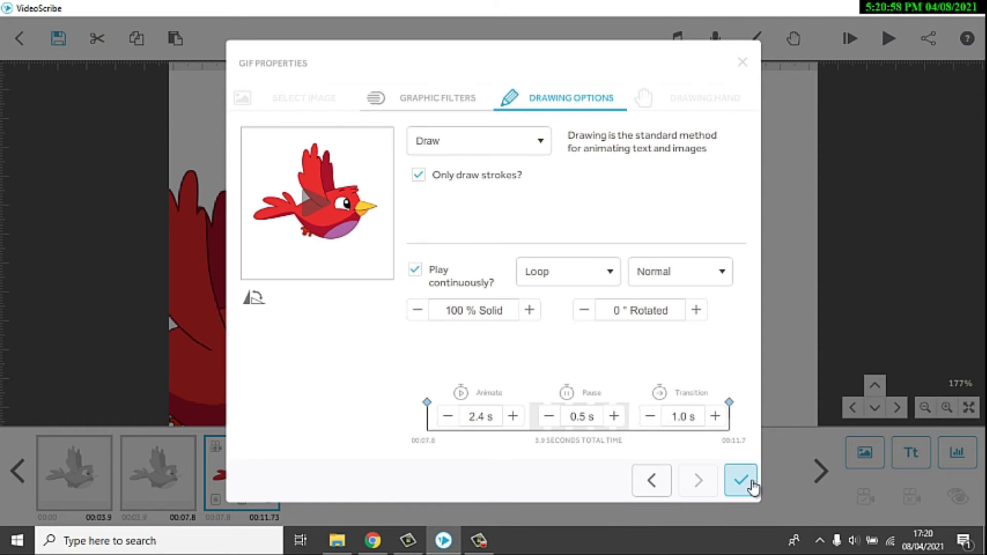
{"action": "left_click", "coordinate": [766, 373]}
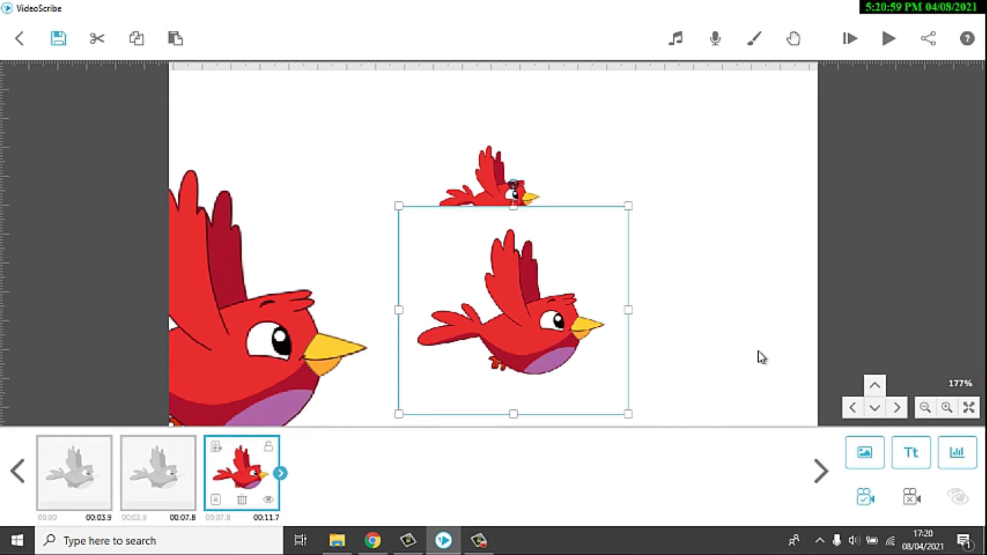
{"action": "left_click", "coordinate": [676, 331]}
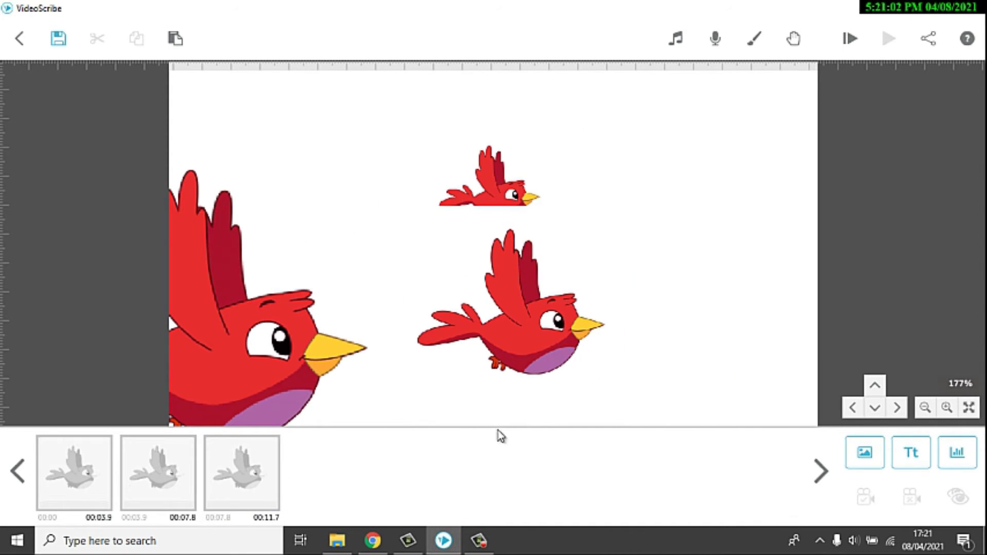
Step: Preview the whole scribe from the start with zoom at end turned off
{"action": "left_click", "coordinate": [87, 482]}
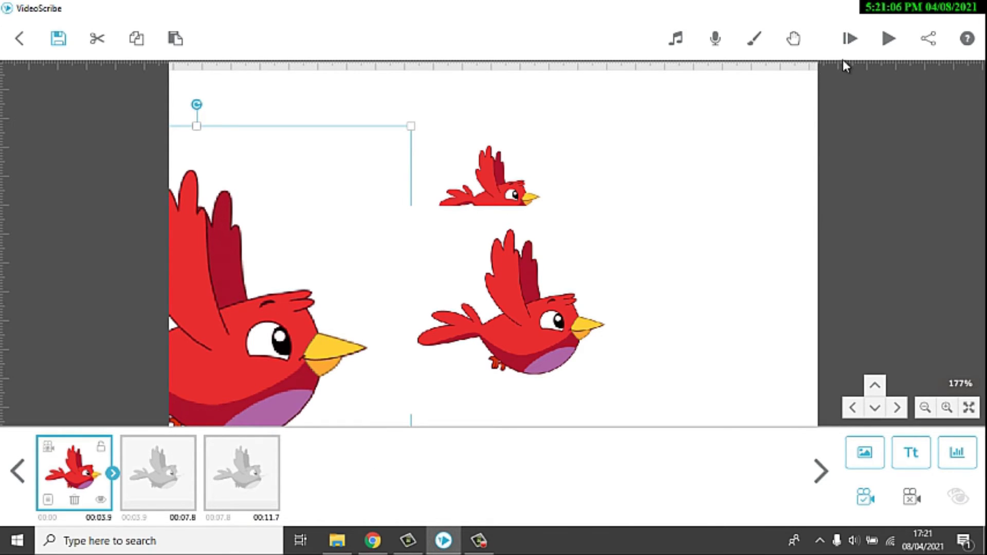
{"action": "left_click", "coordinate": [850, 45]}
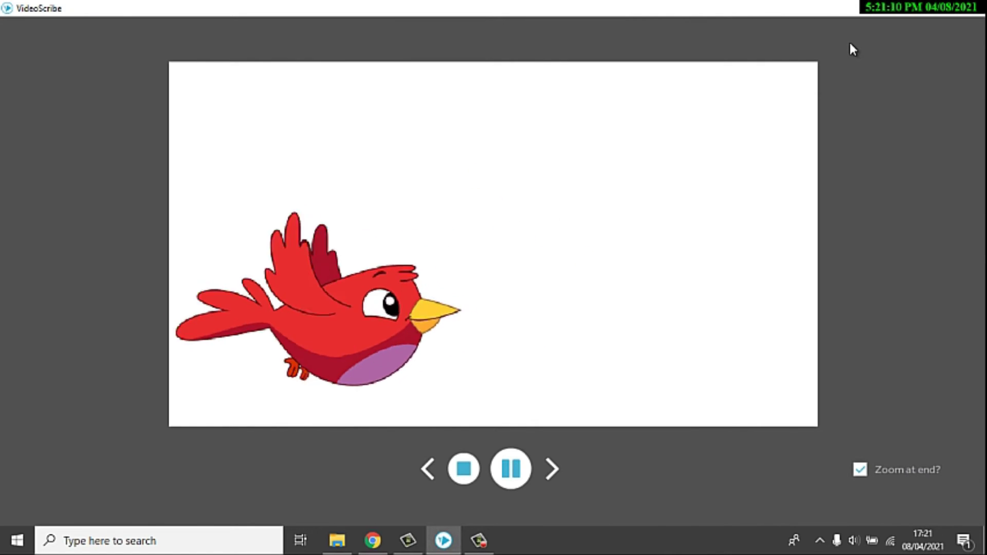
{"action": "left_click", "coordinate": [860, 470]}
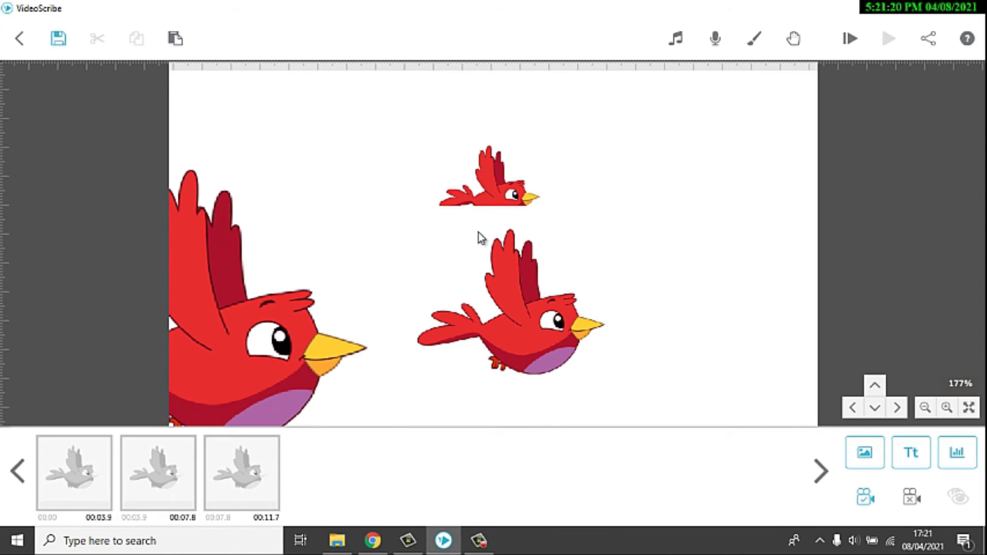
Step: Shrink the third bird and shift it slightly so its frame no longer covers the small bird above
{"action": "left_click", "coordinate": [479, 236]}
{"action": "left_click", "coordinate": [501, 202]}
{"action": "left_click", "coordinate": [509, 266]}
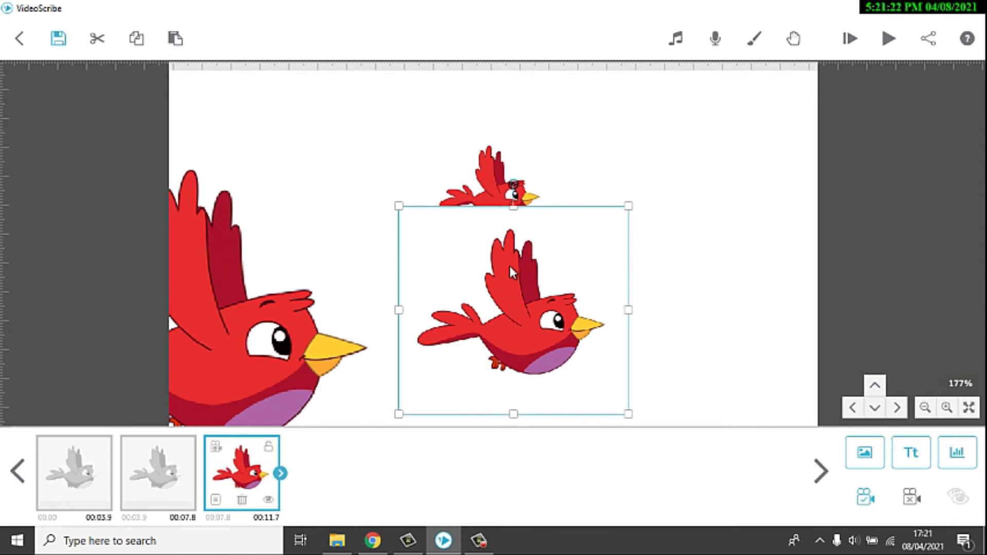
{"action": "left_click_drag", "start_coordinate": [628, 208], "coordinate": [600, 236]}
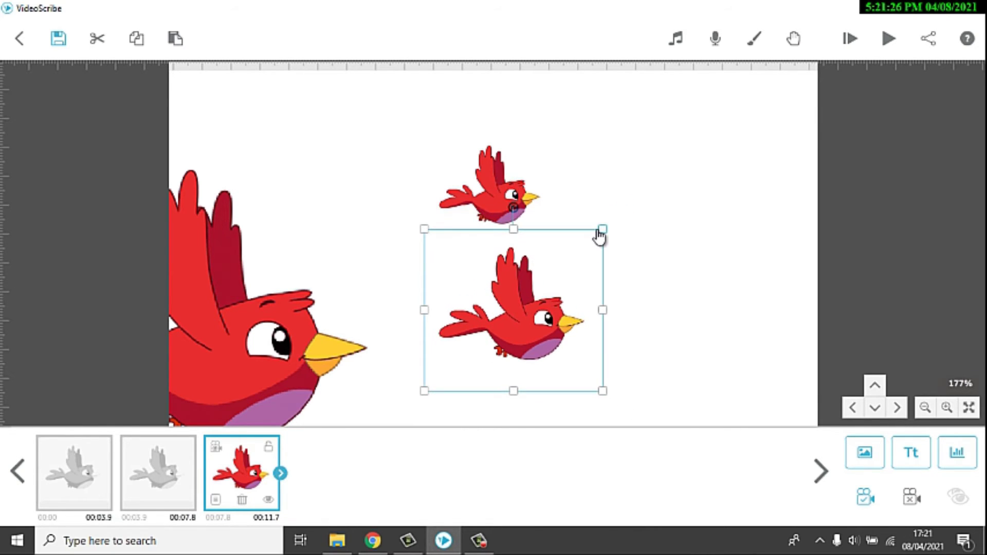
{"action": "left_click_drag", "start_coordinate": [530, 298], "coordinate": [517, 304]}
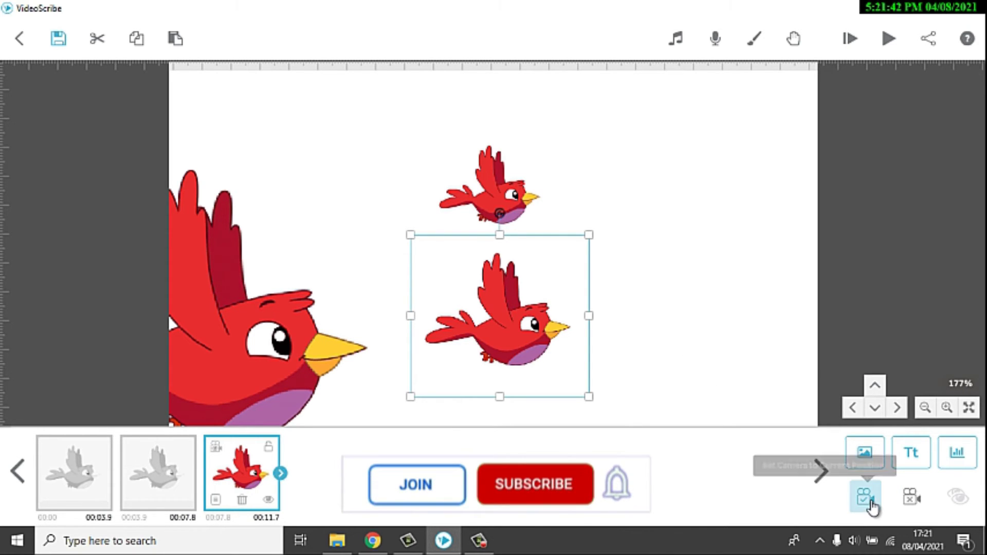
{"action": "left_click", "coordinate": [695, 286]}
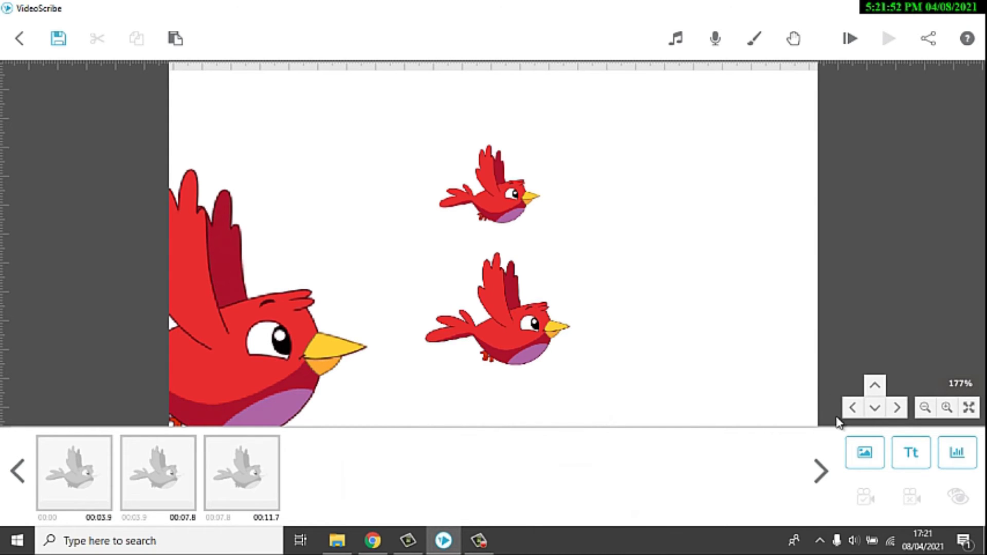
Step: Browse the online GIFs category of the image library for another animated image
{"action": "left_click", "coordinate": [853, 463]}
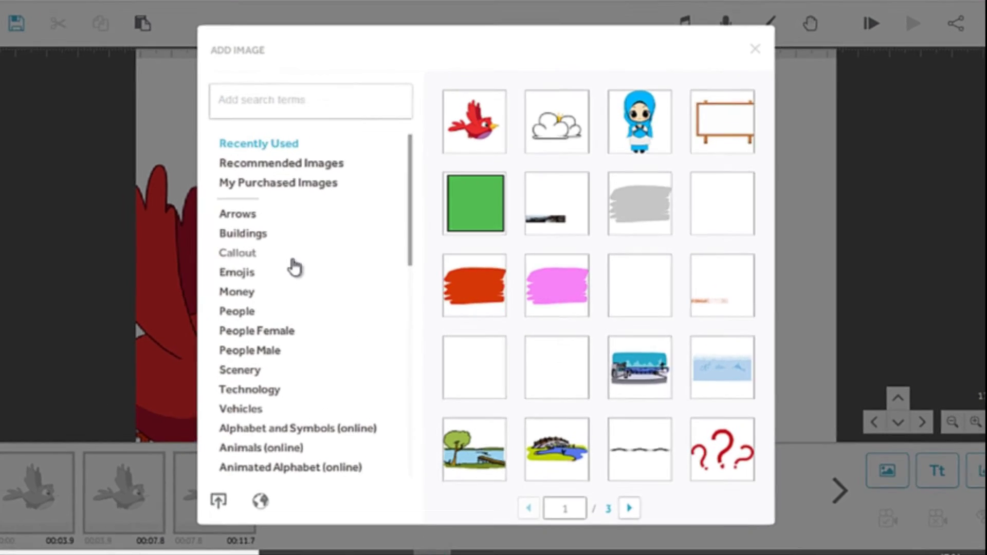
{"action": "scroll", "coordinate": [295, 268], "scroll_direction": "down", "scroll_amount": 5}
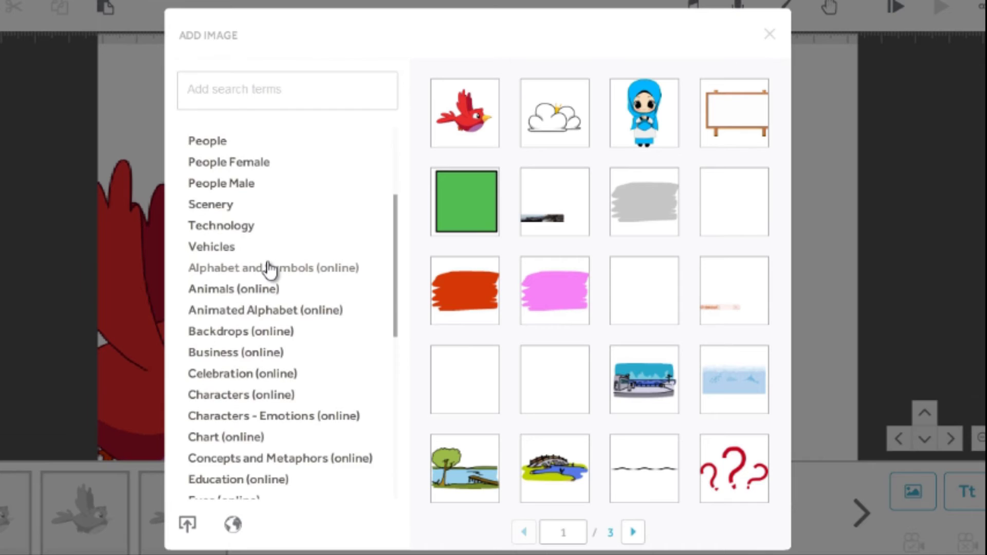
{"action": "scroll", "coordinate": [270, 268], "scroll_direction": "down", "scroll_amount": 3}
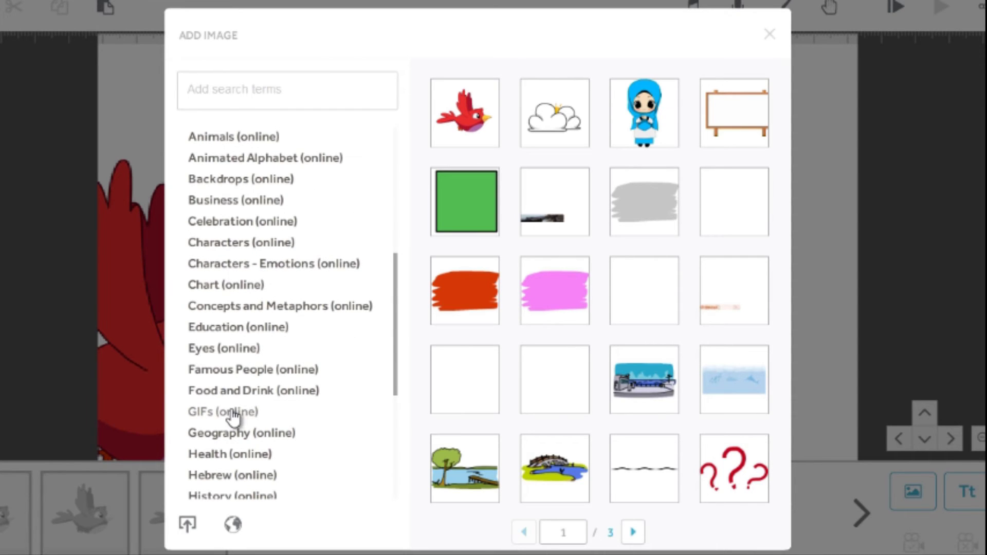
{"action": "left_click", "coordinate": [233, 414]}
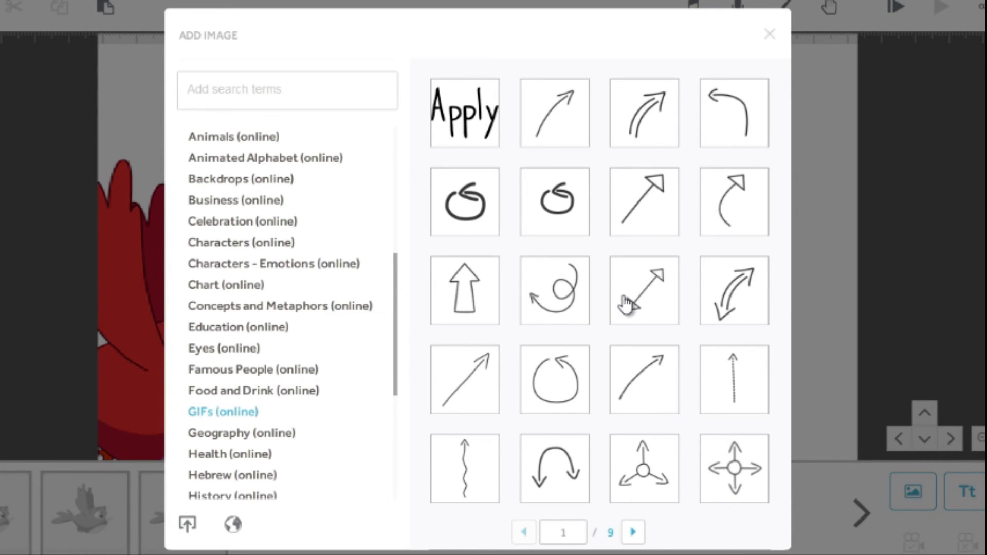
{"action": "scroll", "coordinate": [624, 304], "scroll_direction": "down", "scroll_amount": 1}
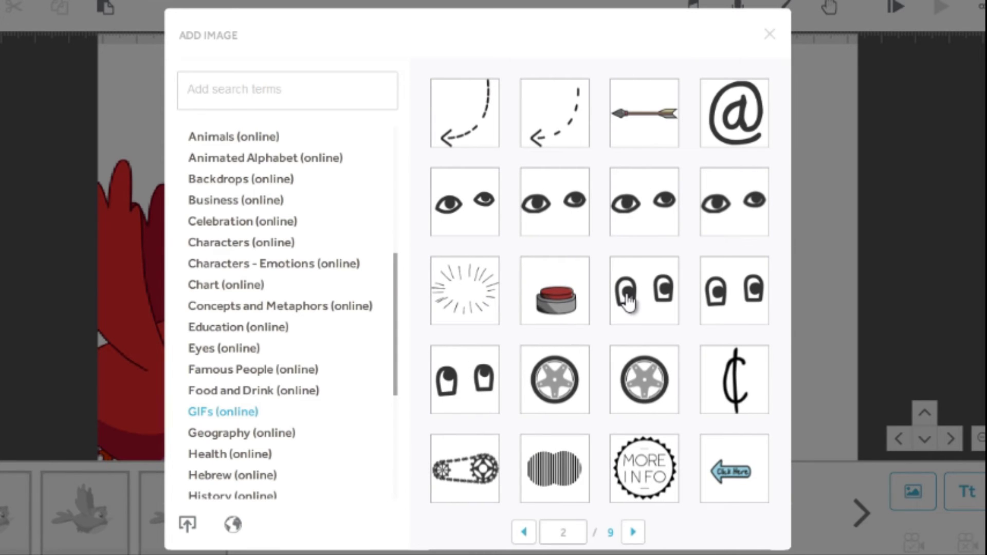
{"action": "scroll", "coordinate": [629, 302], "scroll_direction": "down", "scroll_amount": 3}
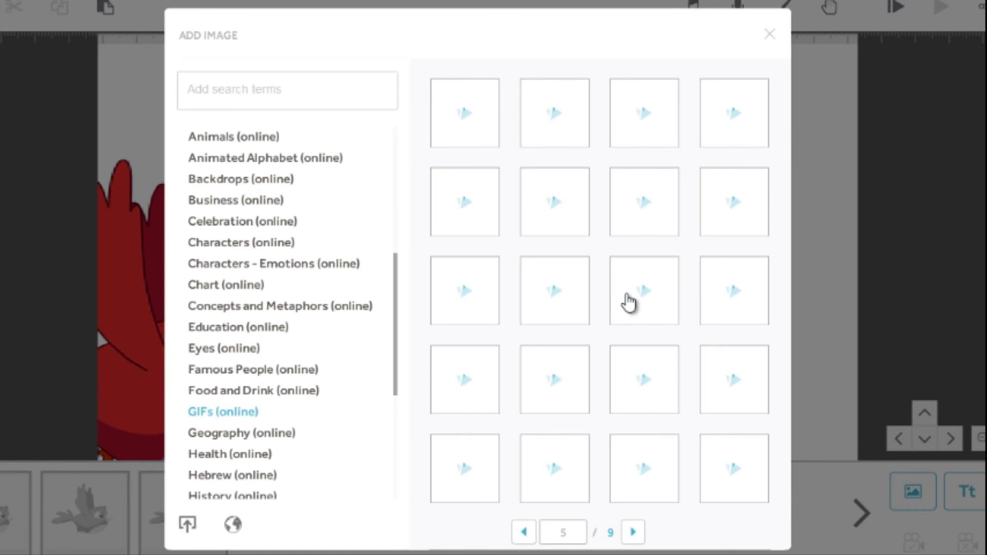
{"action": "scroll", "coordinate": [628, 302], "scroll_direction": "up", "scroll_amount": 1}
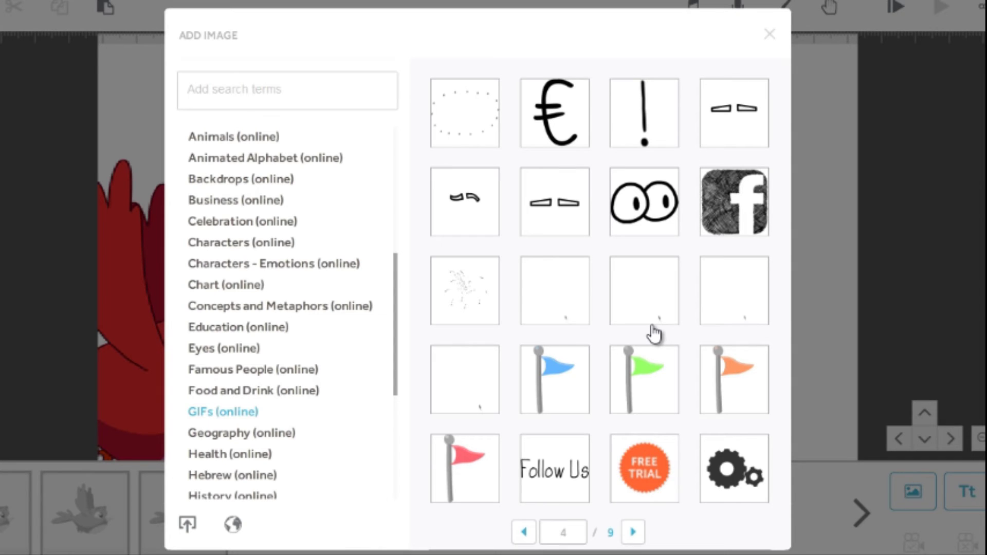
{"action": "scroll", "coordinate": [654, 334], "scroll_direction": "down", "scroll_amount": 1}
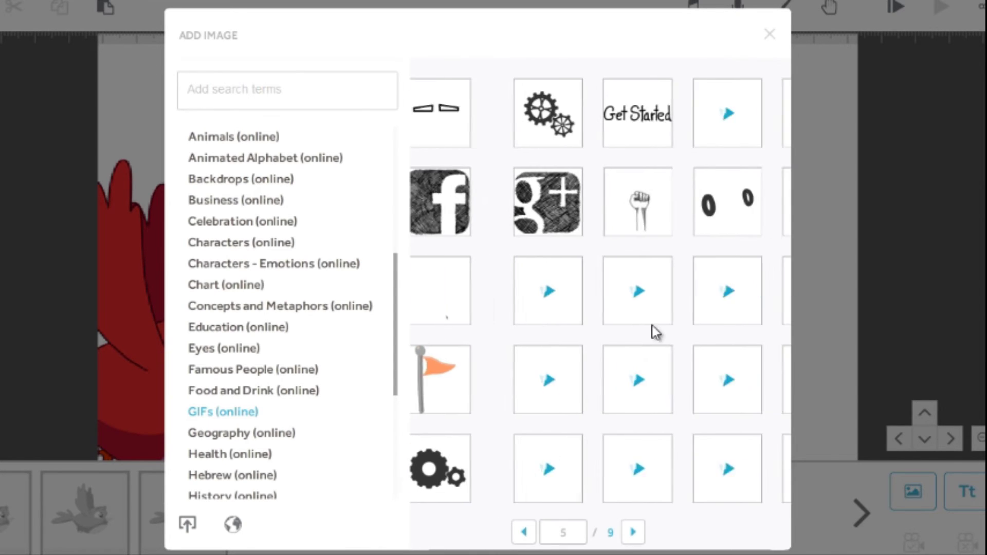
{"action": "scroll", "coordinate": [648, 324], "scroll_direction": "down", "scroll_amount": 1}
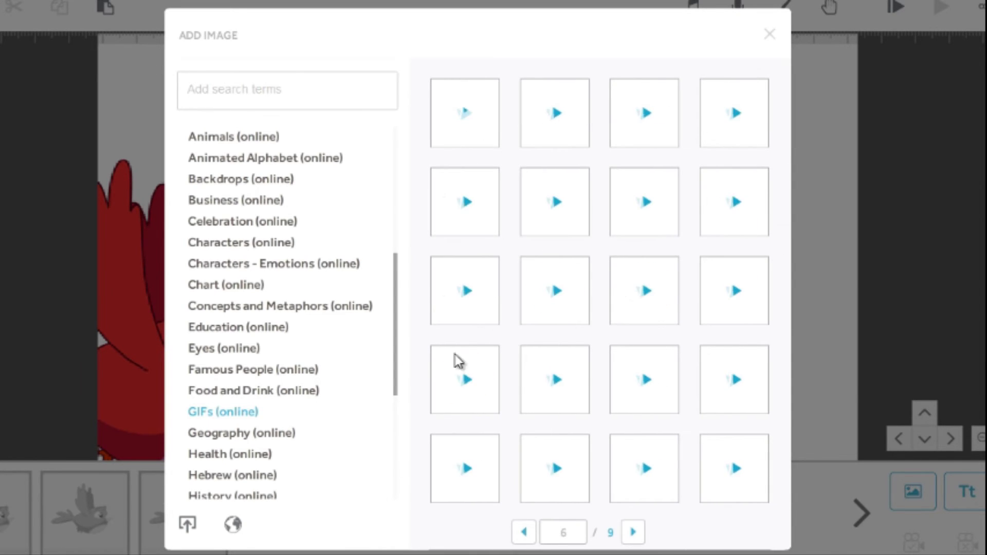
{"action": "scroll", "coordinate": [291, 350], "scroll_direction": "up", "scroll_amount": 6}
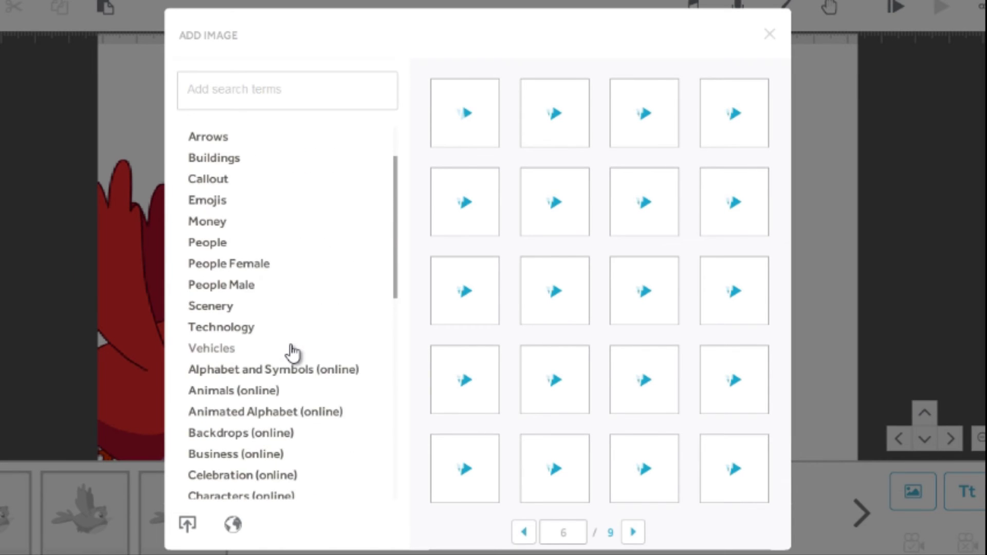
Step: Add the recently used cloud-and-sun GIF, shrink it and place it to the upper right of the small bird
{"action": "left_click", "coordinate": [249, 137]}
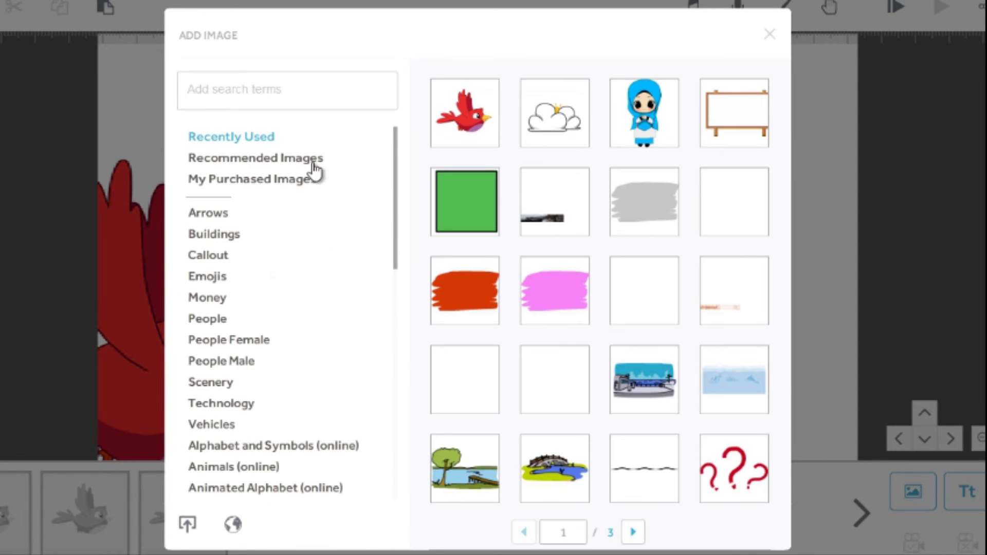
{"action": "left_click", "coordinate": [553, 131]}
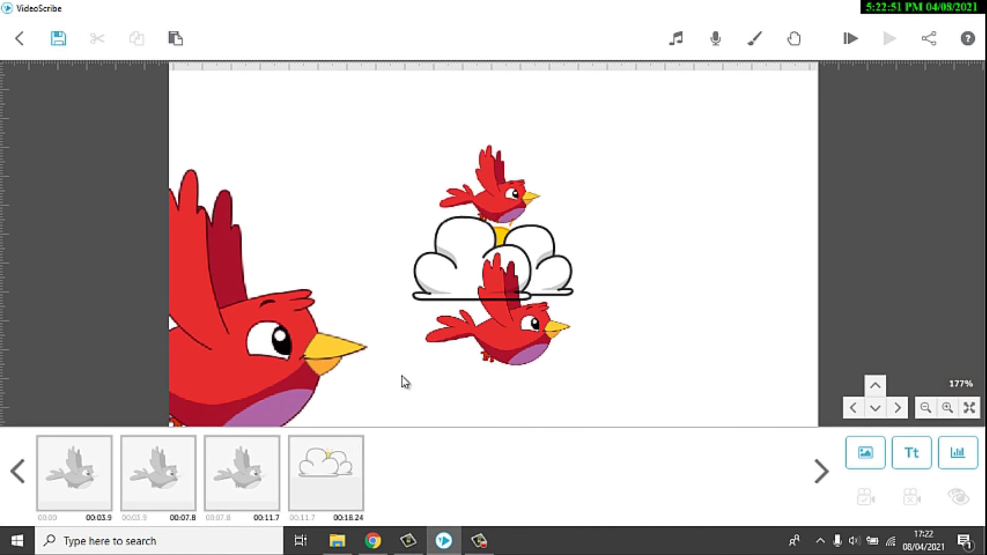
{"action": "left_click", "coordinate": [344, 472]}
{"action": "left_click_drag", "start_coordinate": [560, 265], "coordinate": [743, 166]}
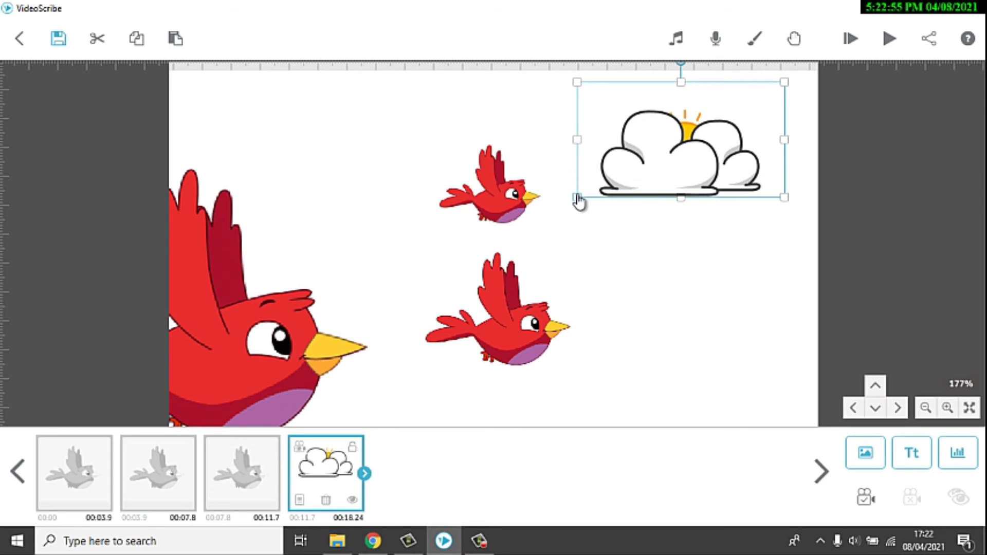
{"action": "left_click_drag", "start_coordinate": [578, 201], "coordinate": [613, 186]}
{"action": "left_click_drag", "start_coordinate": [701, 164], "coordinate": [691, 157]}
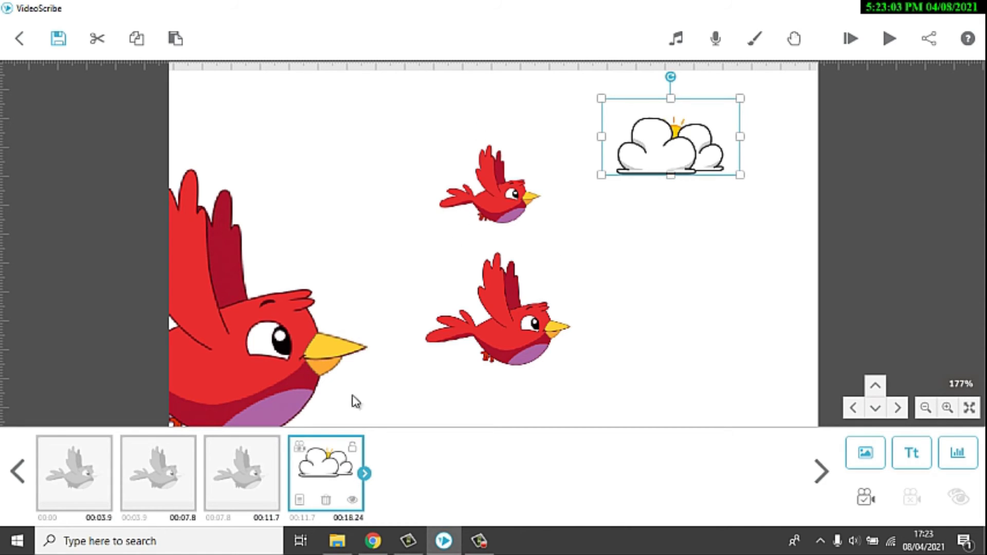
Step: Move the cloud ahead of the last bird in the timeline and make it play continuously with Loop playback
{"action": "left_click_drag", "start_coordinate": [318, 478], "coordinate": [227, 458]}
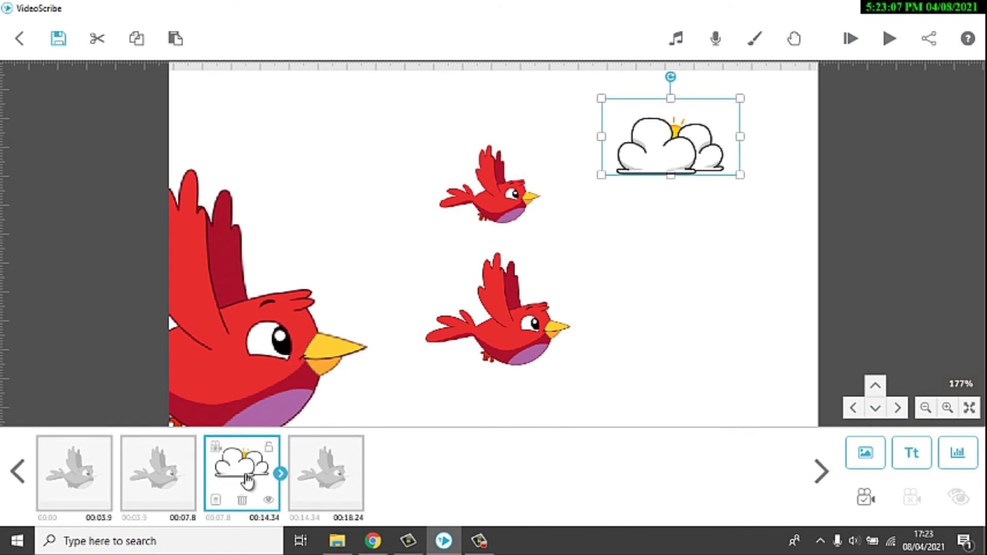
{"action": "left_click", "coordinate": [217, 504]}
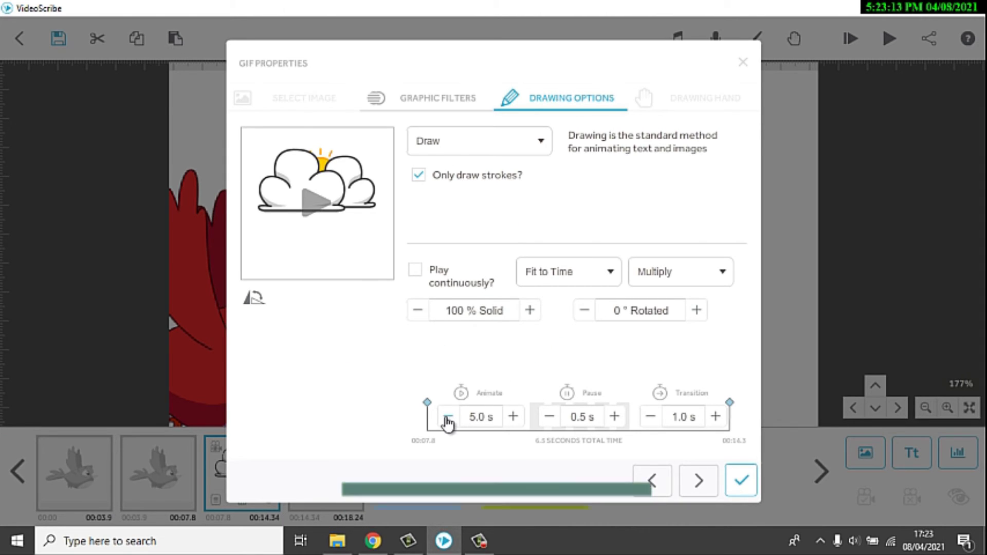
{"action": "left_click", "coordinate": [417, 271]}
{"action": "left_click", "coordinate": [551, 274]}
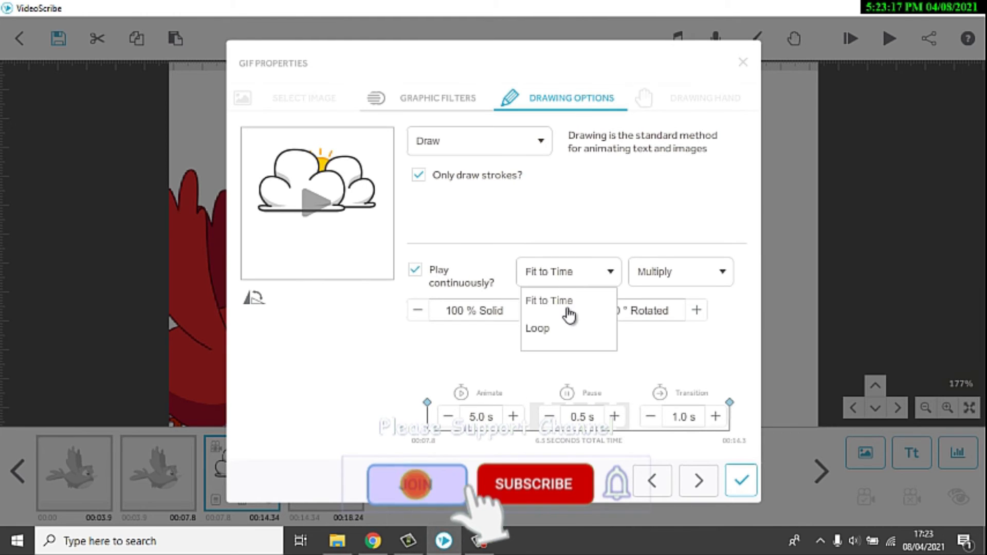
{"action": "left_click", "coordinate": [562, 332]}
{"action": "left_click", "coordinate": [667, 281]}
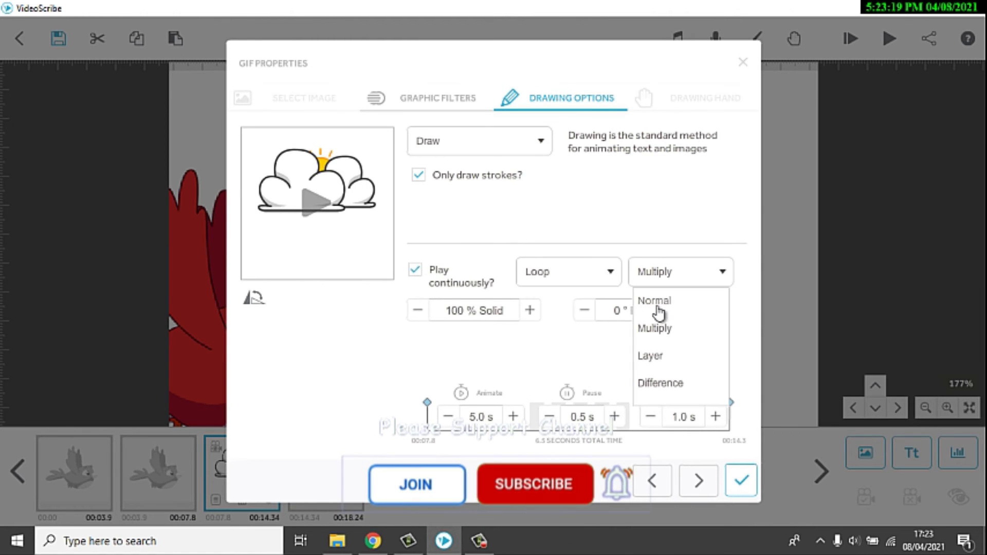
{"action": "left_click", "coordinate": [659, 312]}
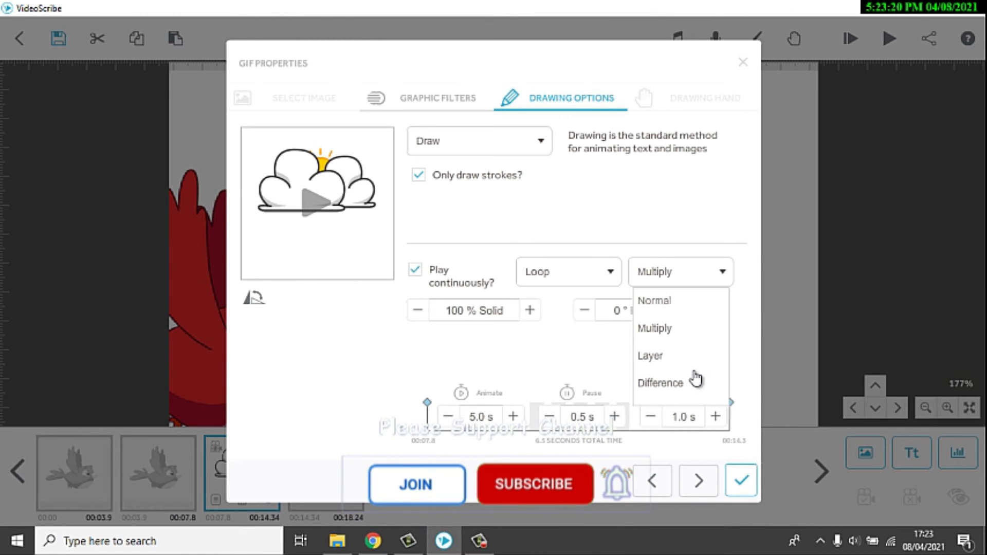
{"action": "left_click", "coordinate": [752, 483]}
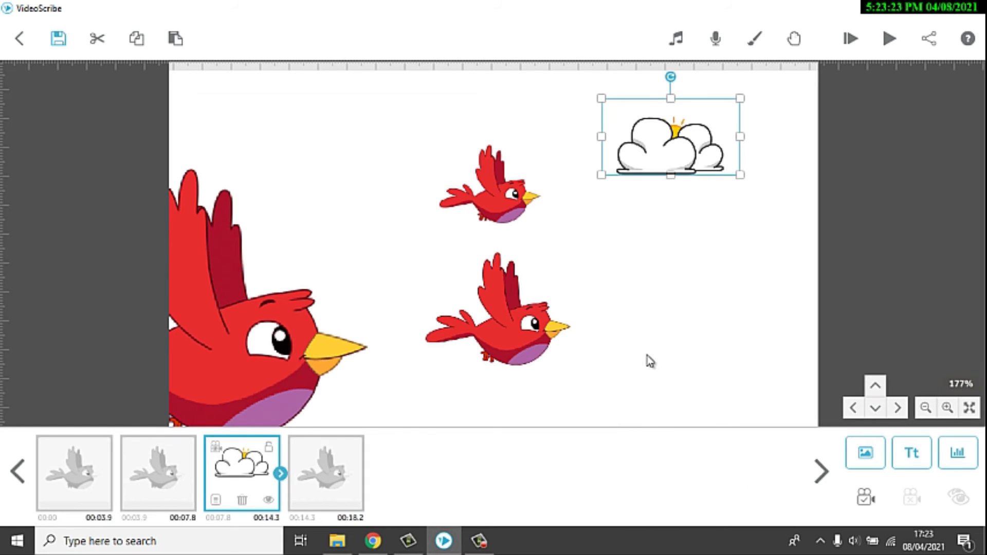
Step: Check the camera positions of the bird elements and compare them with the cloud element's
{"action": "left_click", "coordinate": [152, 478]}
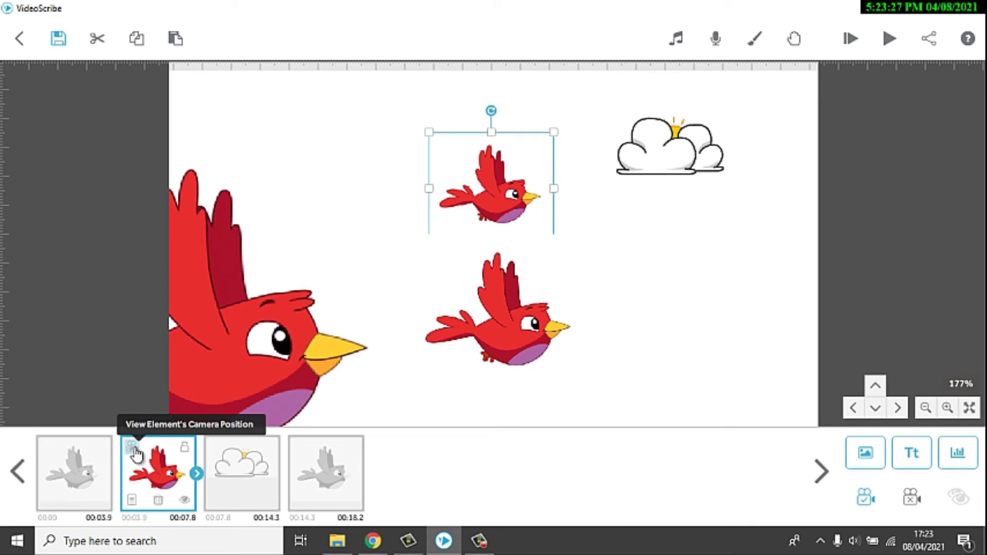
{"action": "left_click", "coordinate": [89, 477]}
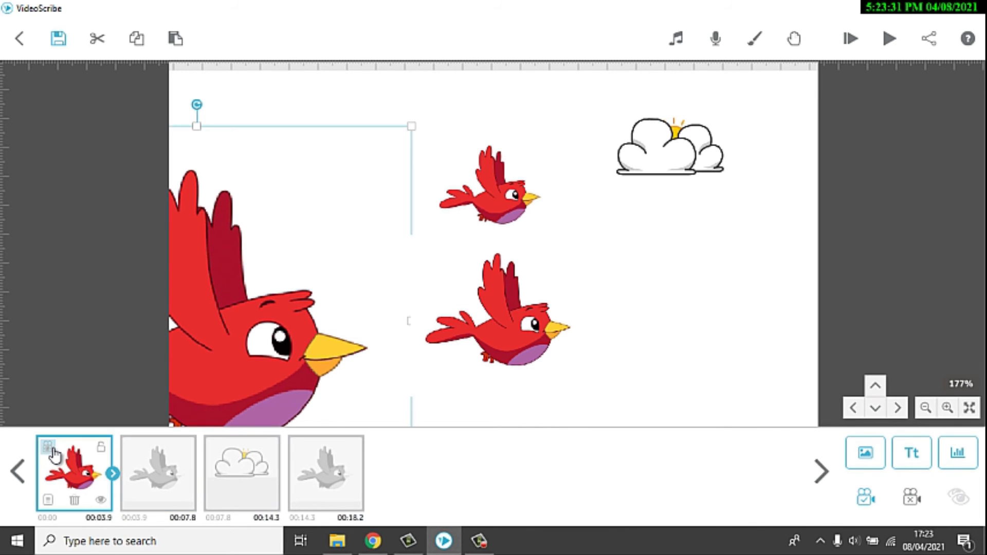
{"action": "left_click", "coordinate": [151, 486]}
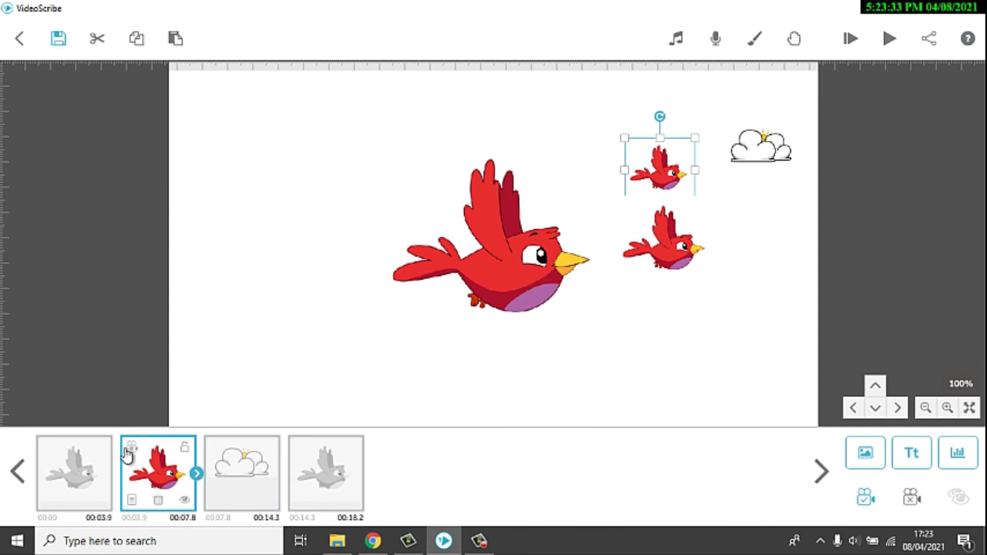
{"action": "left_click", "coordinate": [131, 446]}
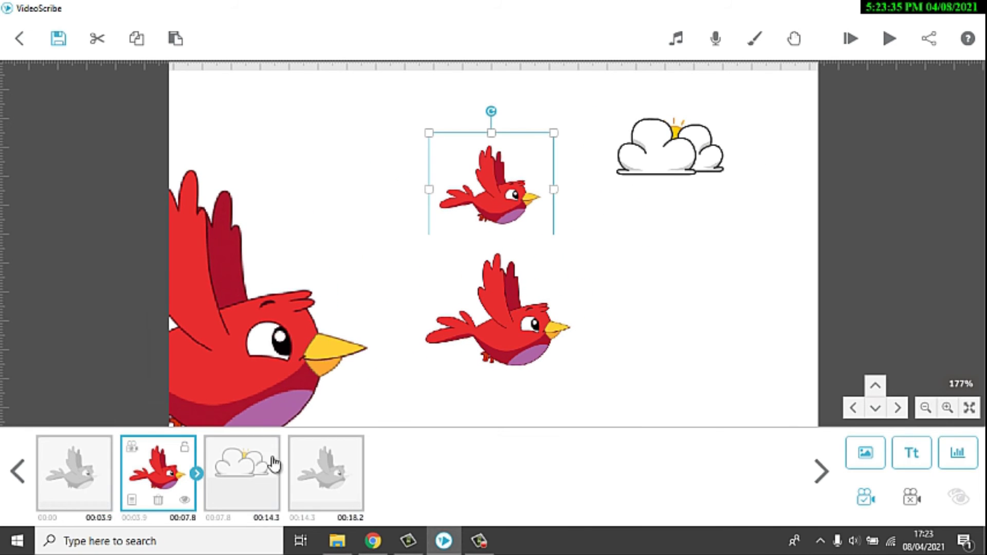
{"action": "left_click", "coordinate": [308, 471]}
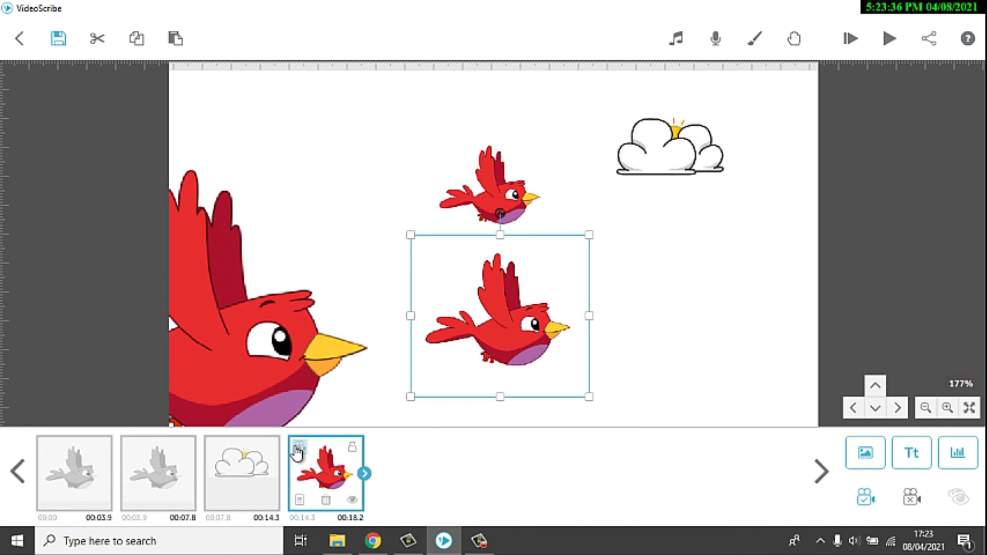
{"action": "left_click", "coordinate": [146, 464]}
{"action": "left_click", "coordinate": [228, 467]}
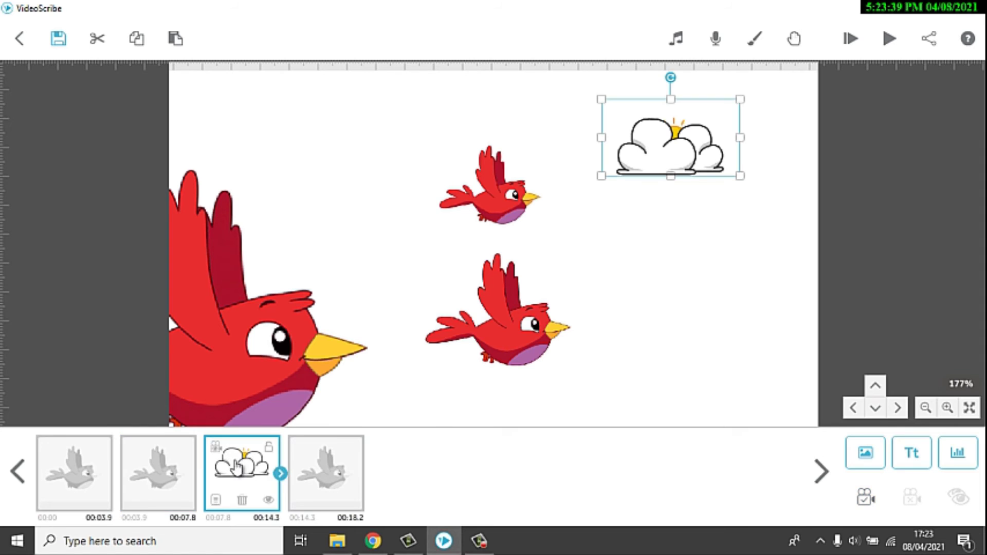
Step: Deselect the cloud and preview the whole scribe from the start
{"action": "left_click", "coordinate": [652, 297]}
{"action": "left_click", "coordinate": [850, 40]}
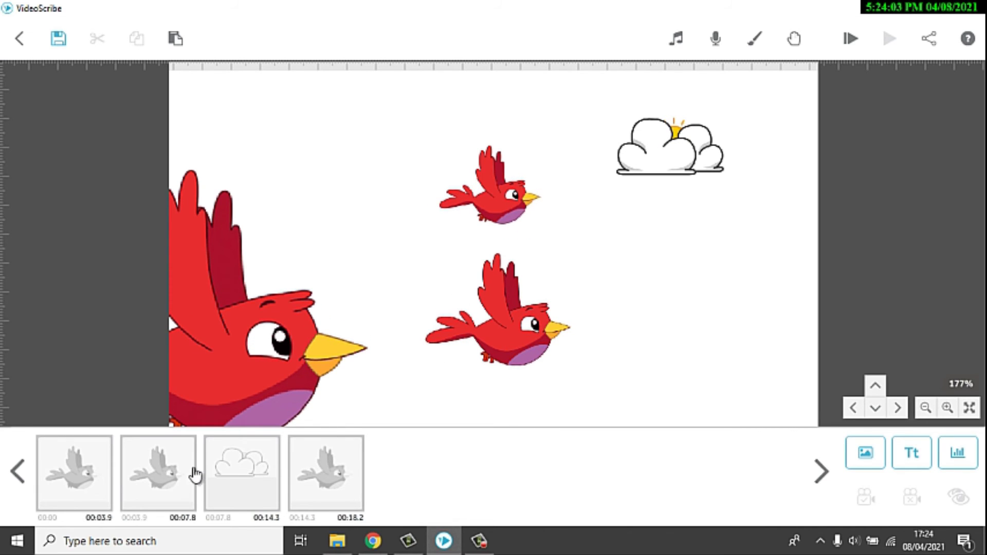
Step: Shift the small upper bird slightly up and left, clear its camera and set it to the current position
{"action": "left_click", "coordinate": [165, 471]}
{"action": "left_click_drag", "start_coordinate": [487, 200], "coordinate": [459, 191]}
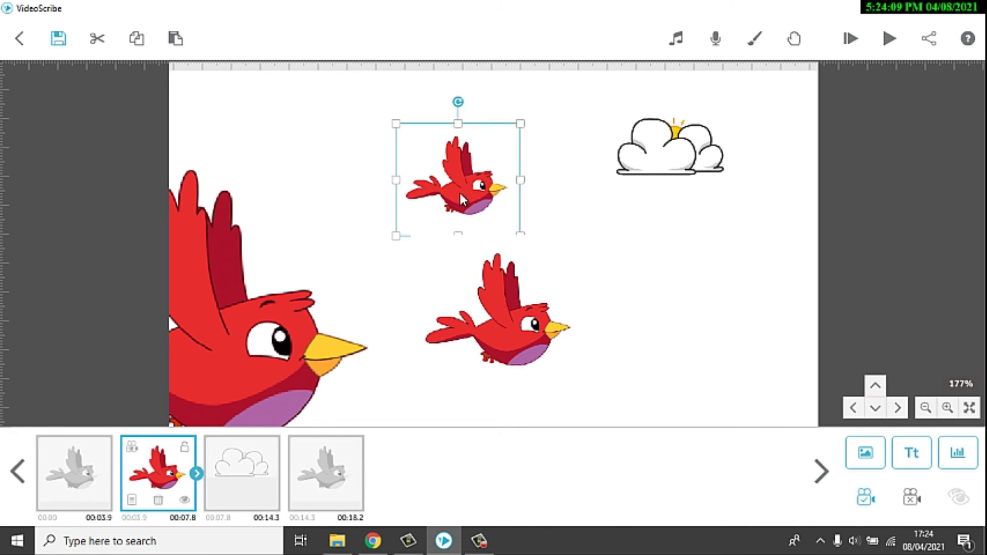
{"action": "left_click", "coordinate": [912, 498]}
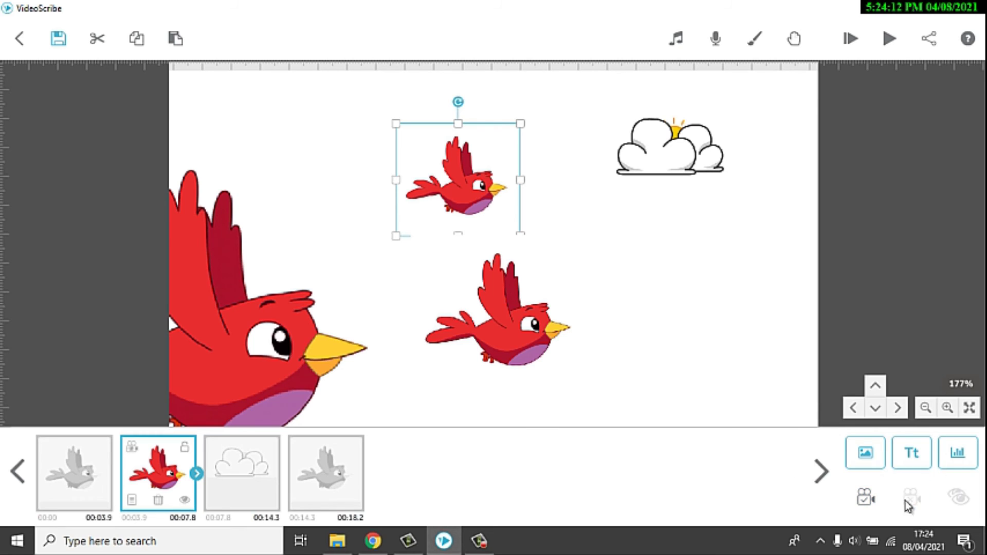
{"action": "left_click", "coordinate": [870, 497]}
Step: Preview the scribe with the repositioned small bird and stop the playback
{"action": "left_click", "coordinate": [852, 47]}
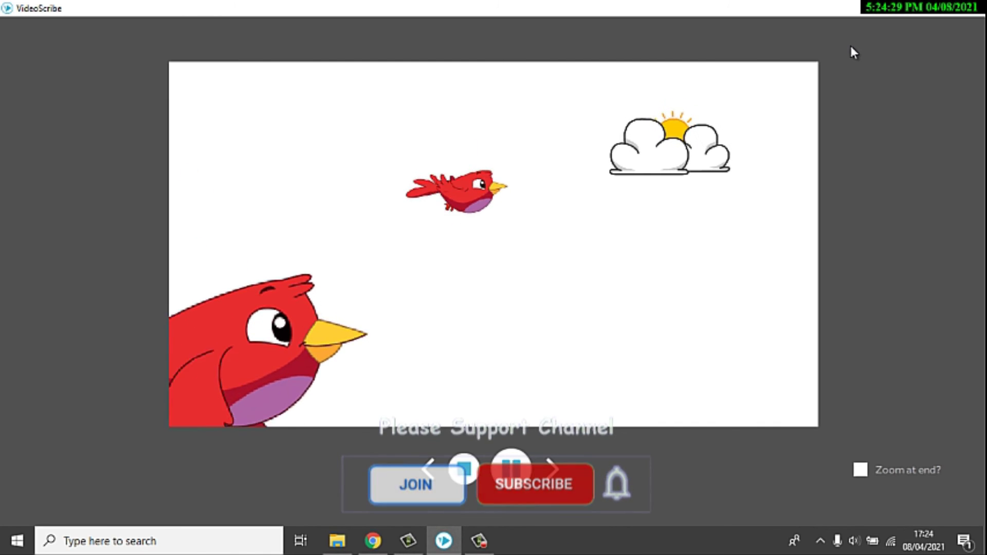
{"action": "left_click", "coordinate": [464, 469]}
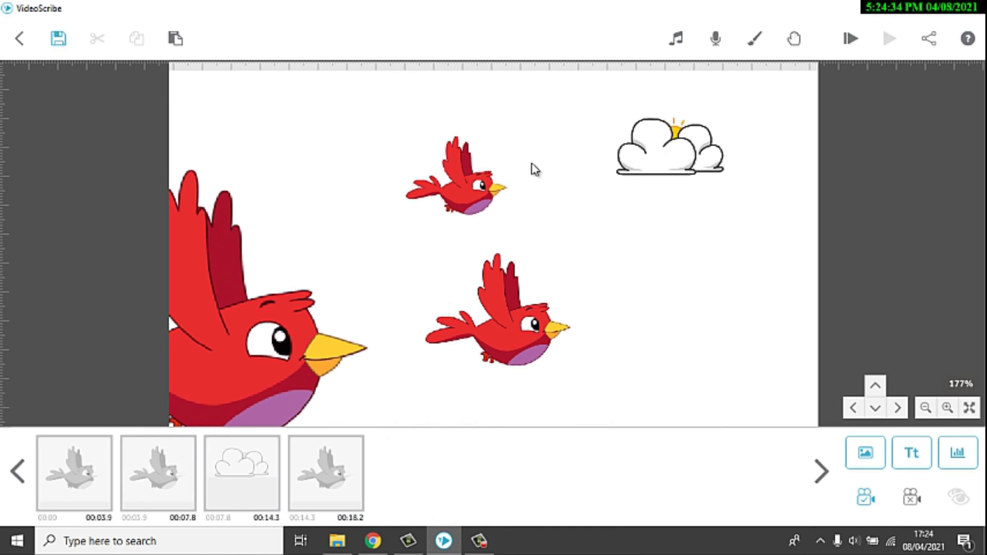
Step: Shift the cloud-and-sun GIF slightly further right, away from the small bird, and deselect it
{"action": "left_click", "coordinate": [501, 182]}
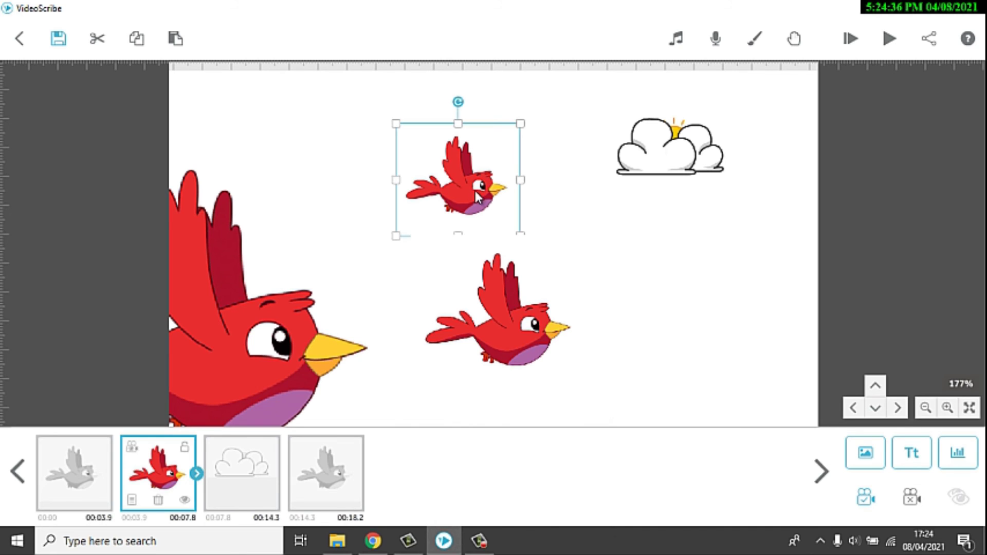
{"action": "left_click", "coordinate": [672, 159]}
{"action": "left_click", "coordinate": [671, 159]}
{"action": "left_click_drag", "start_coordinate": [655, 161], "coordinate": [668, 163]}
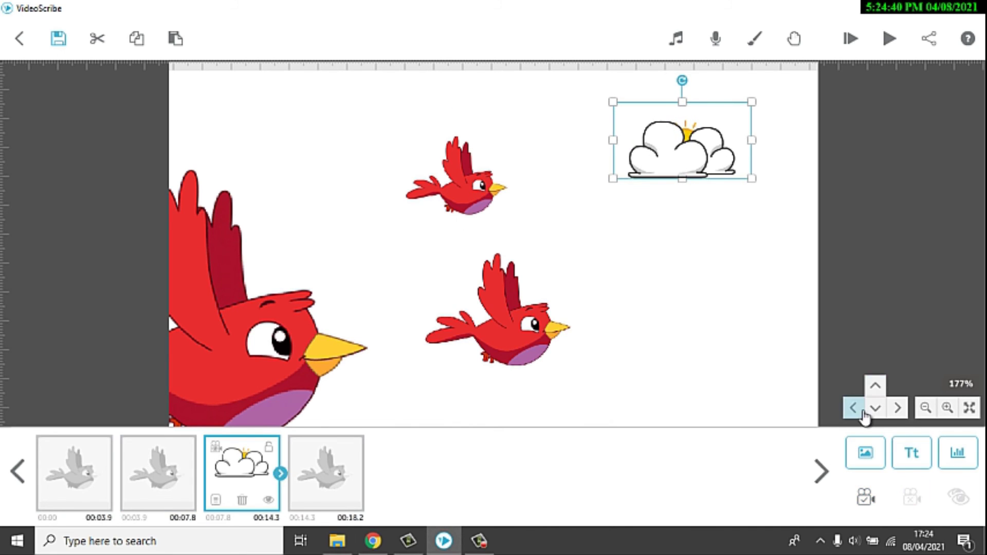
{"action": "left_click", "coordinate": [748, 352]}
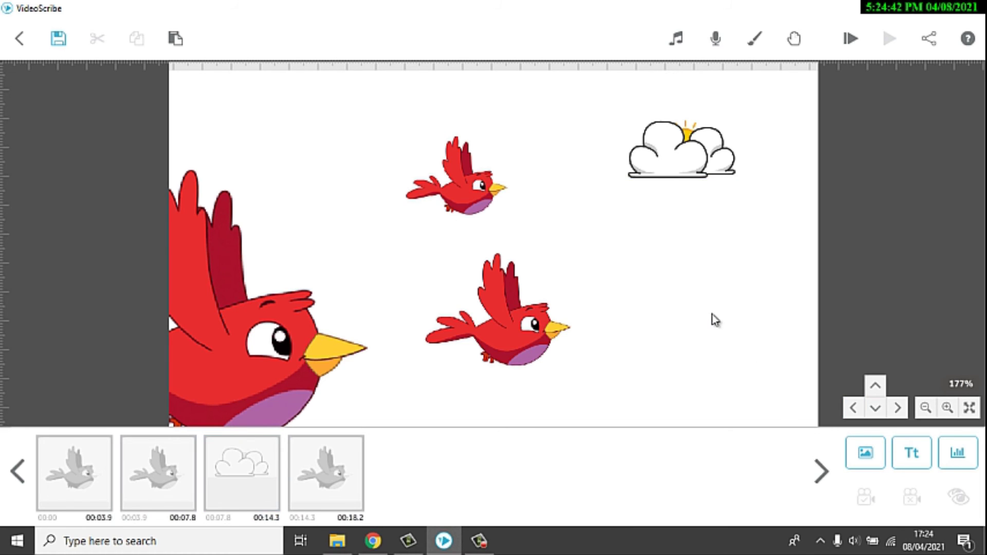